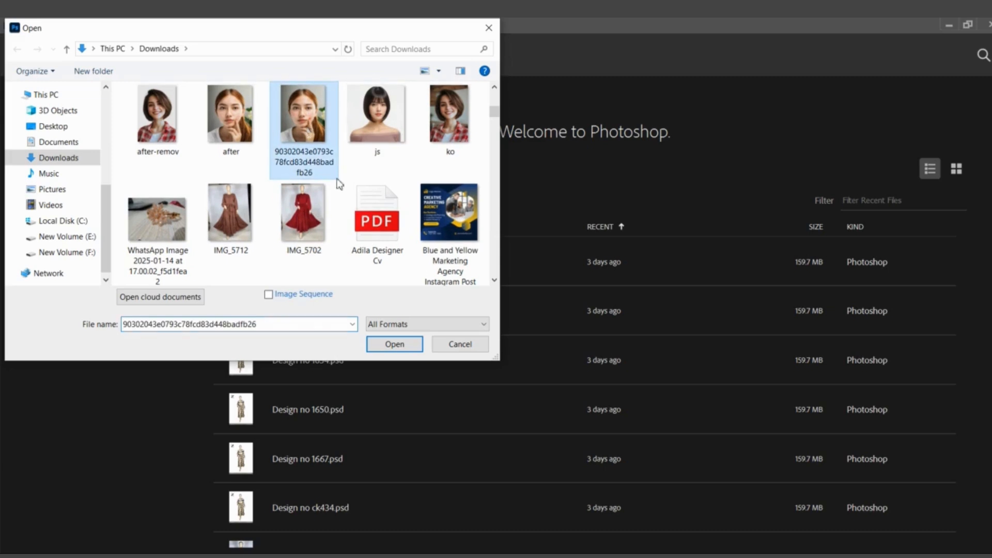
Open the image 90302043e0793c78fcd83d448badfb26 from Downloads and add a new empty layer above the background
left_click(394, 343)
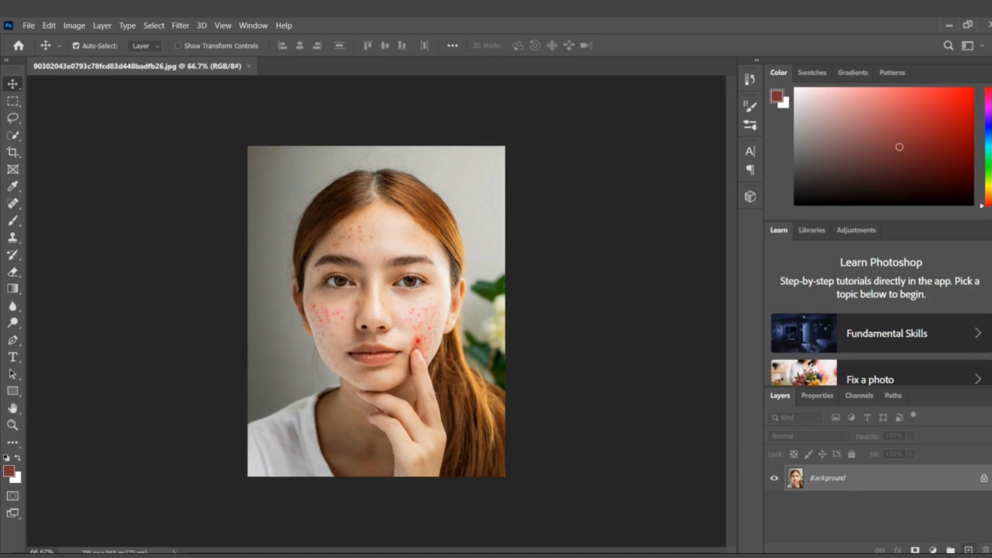
left_click(968, 549)
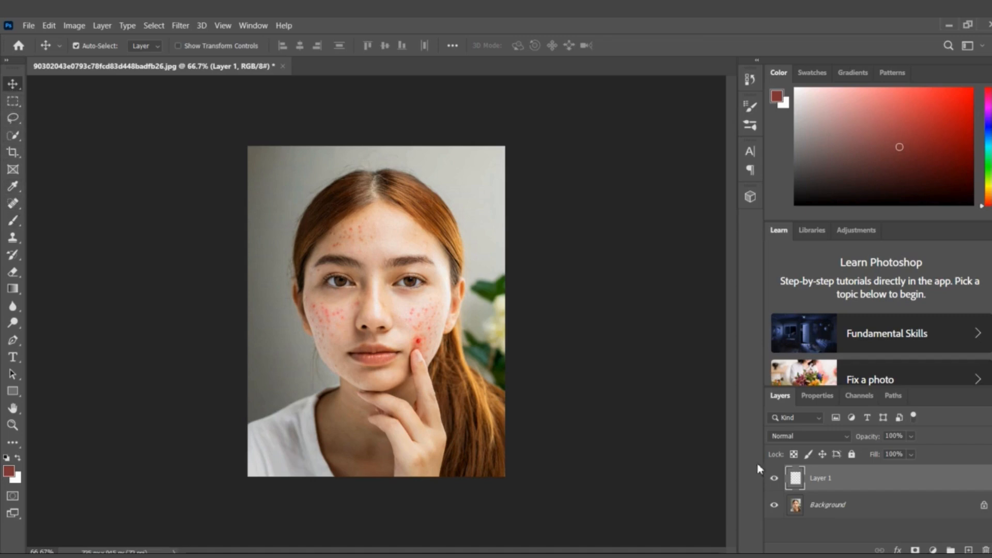
left_click(775, 480)
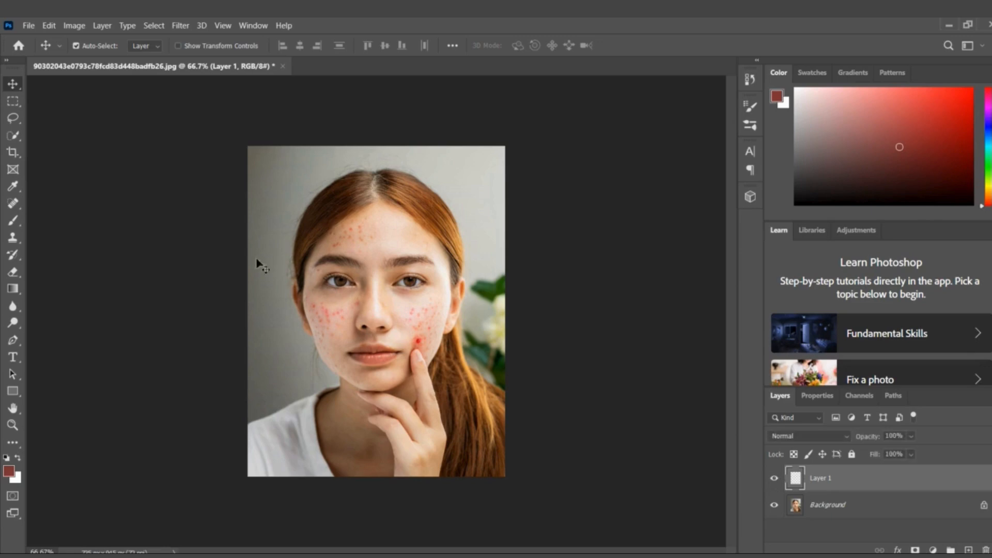
Choose the Spot Healing Brush tool and enable sampling from all layers
left_click(16, 208)
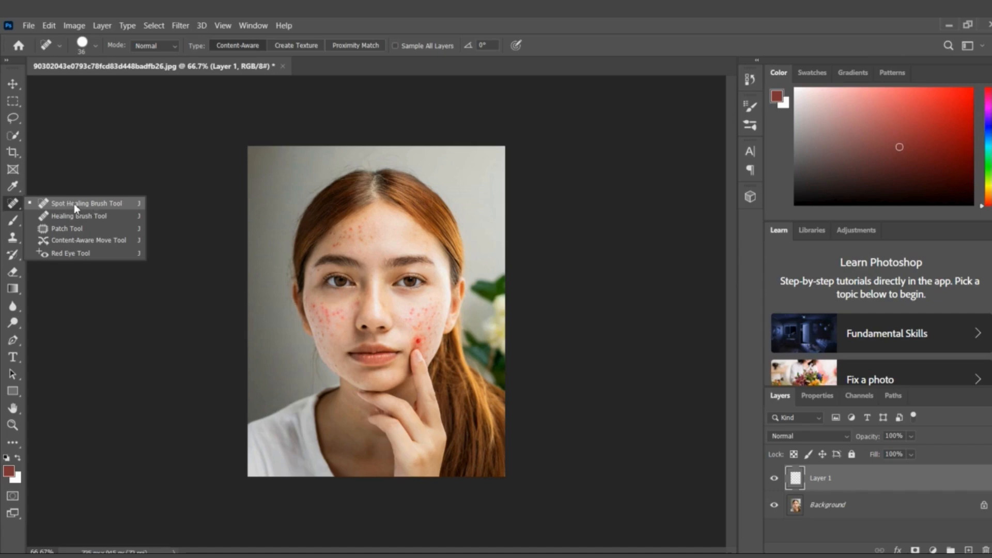
left_click(73, 204)
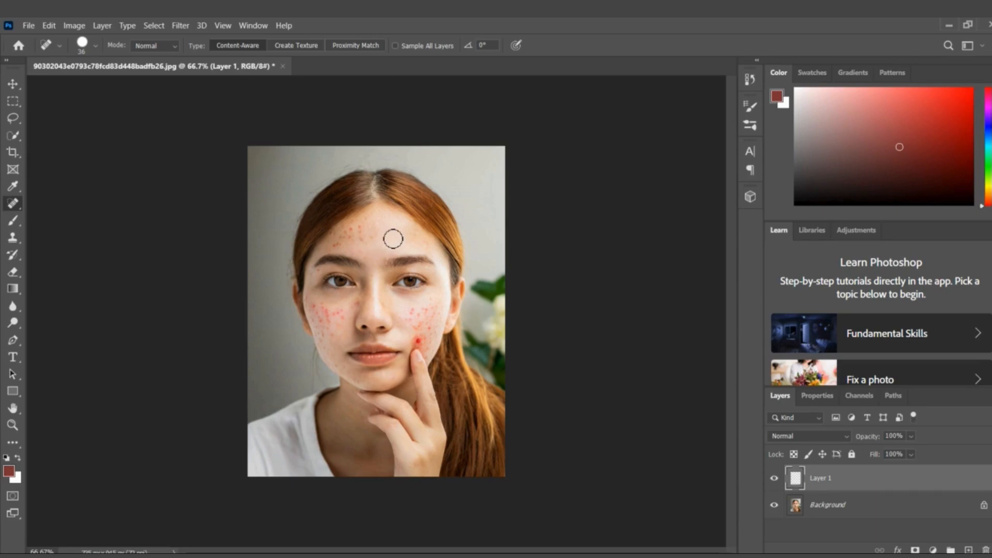
left_click(361, 237)
left_click(774, 478)
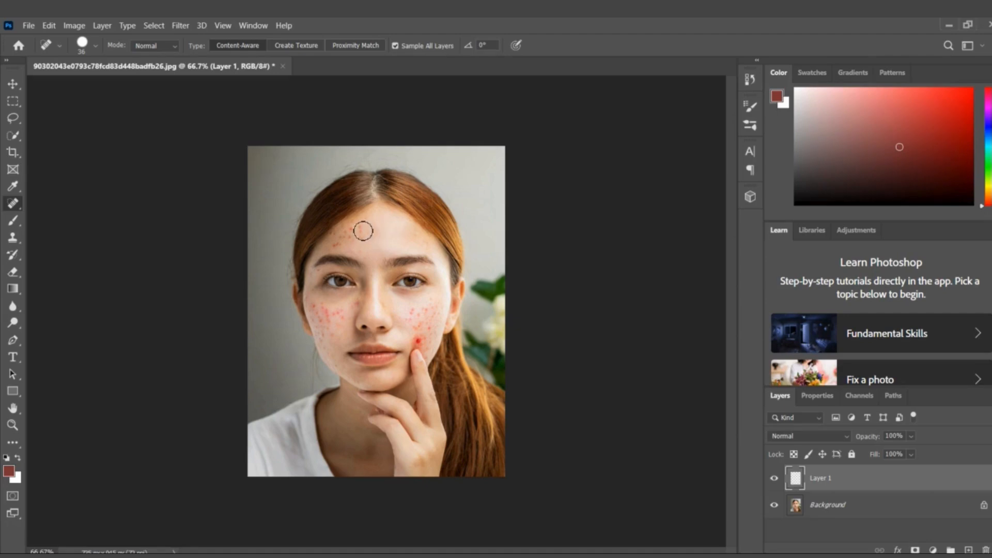
Heal the main cluster of red blemishes on the forehead with the Spot Healing Brush
mouse_move(361, 226)
left_mouse_down()
mouse_move(372, 240)
mouse_move(358, 235)
mouse_move(341, 247)
left_mouse_up()
left_click(383, 234)
left_click(336, 246)
left_click(389, 223)
left_click(392, 225)
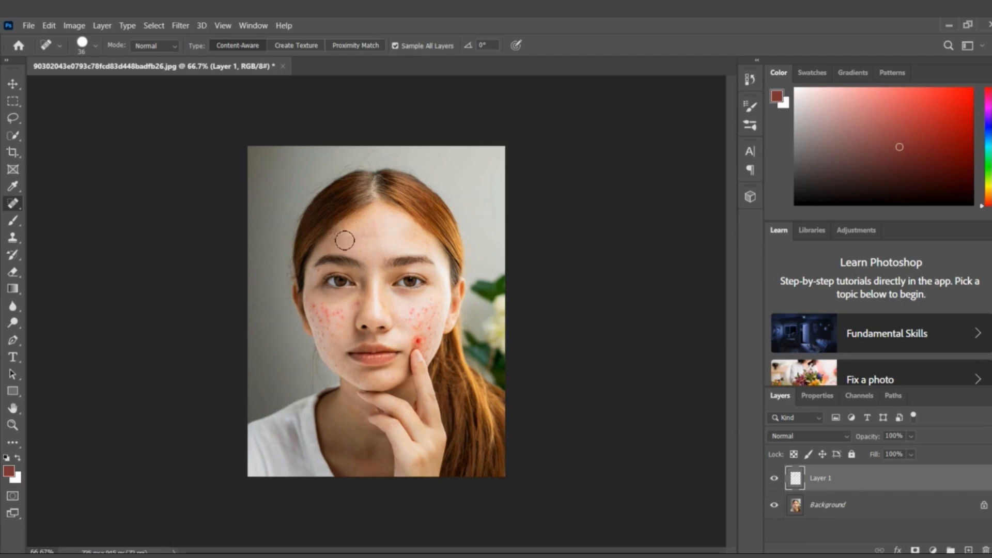
Heal the remaining small spots across the middle of the forehead, between the eyebrows and near the hairline
scroll(360, 245, "up", 6)
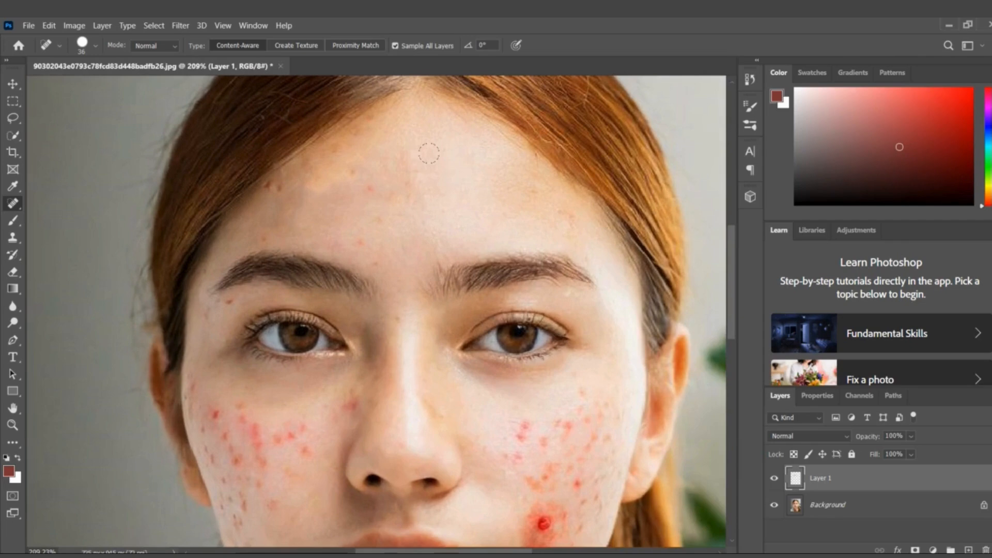
left_click(439, 163)
left_click(377, 187)
left_click(462, 180)
left_click(367, 235)
left_click(376, 224)
left_click(377, 243)
left_click(272, 187)
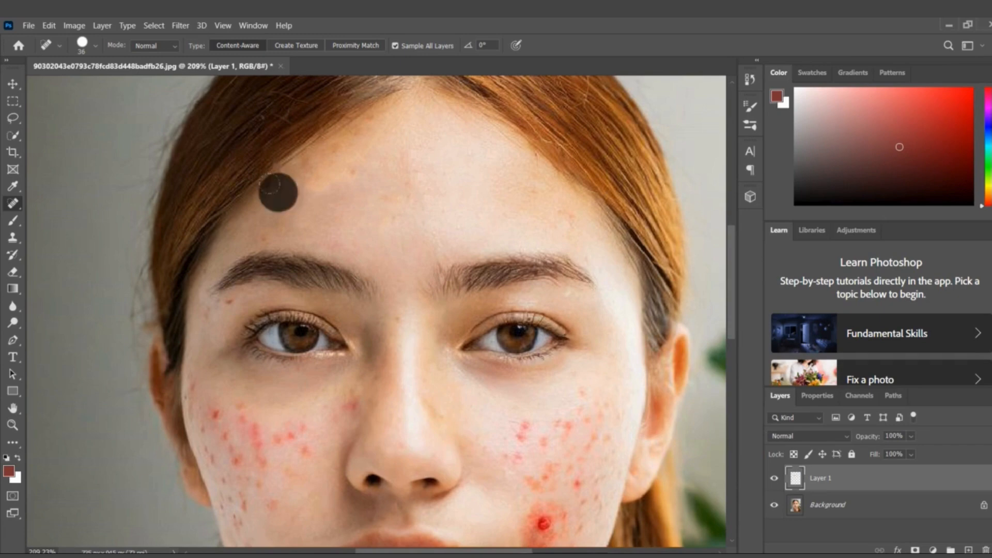
left_click(339, 158)
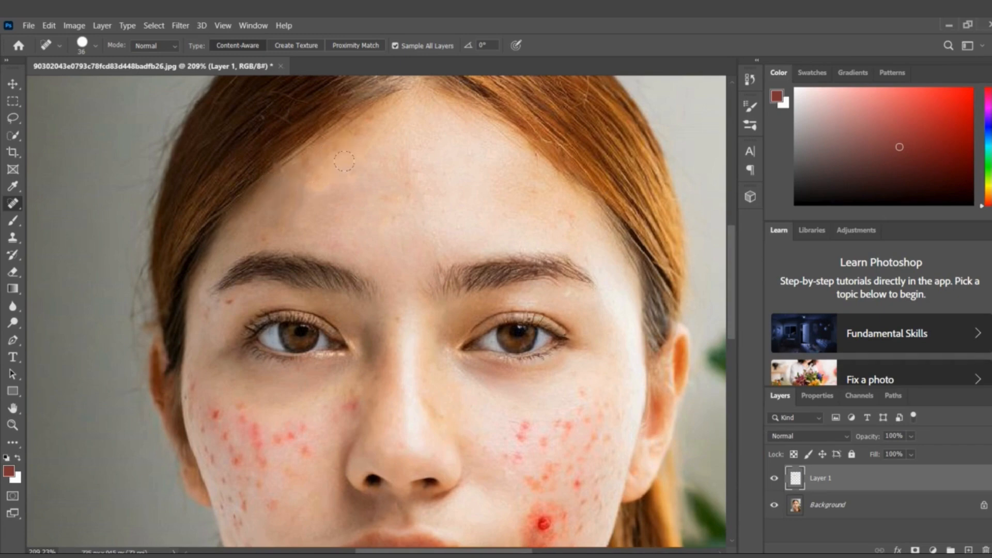
left_click(345, 163)
Heal the faint spots on the forehead's outer side above the eyebrow and the last mark near the hairline
scroll(478, 212, "down", 5)
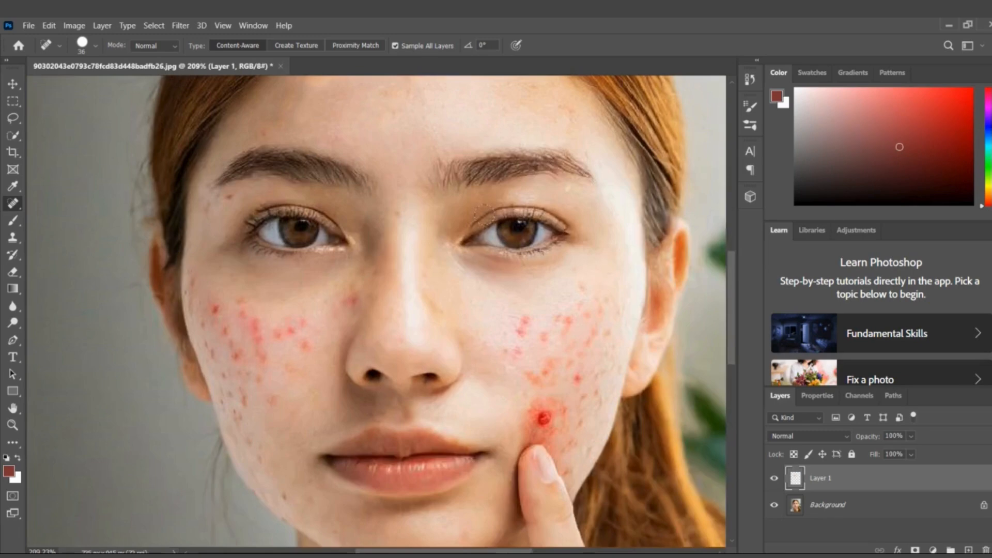
scroll(549, 86, "up", 3)
left_click(563, 163)
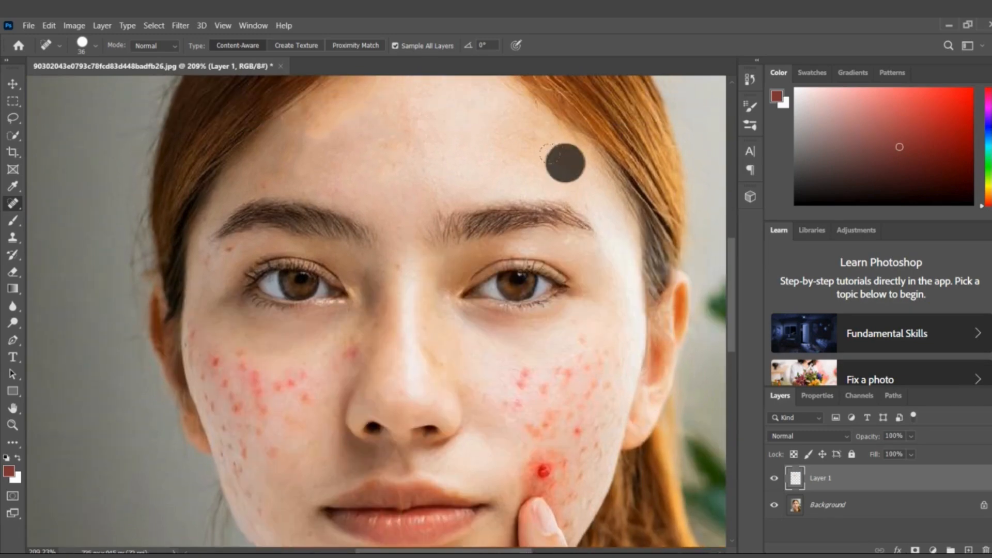
left_click(527, 147)
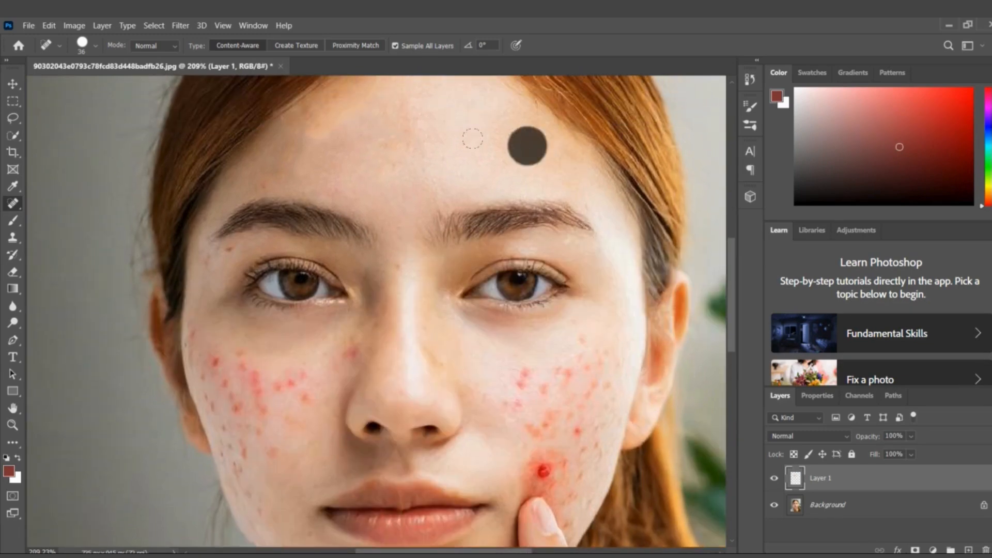
left_click(328, 100)
Set the Spot Healing Brush size to 13 px for work on the cheeks
scroll(498, 221, "down", 6)
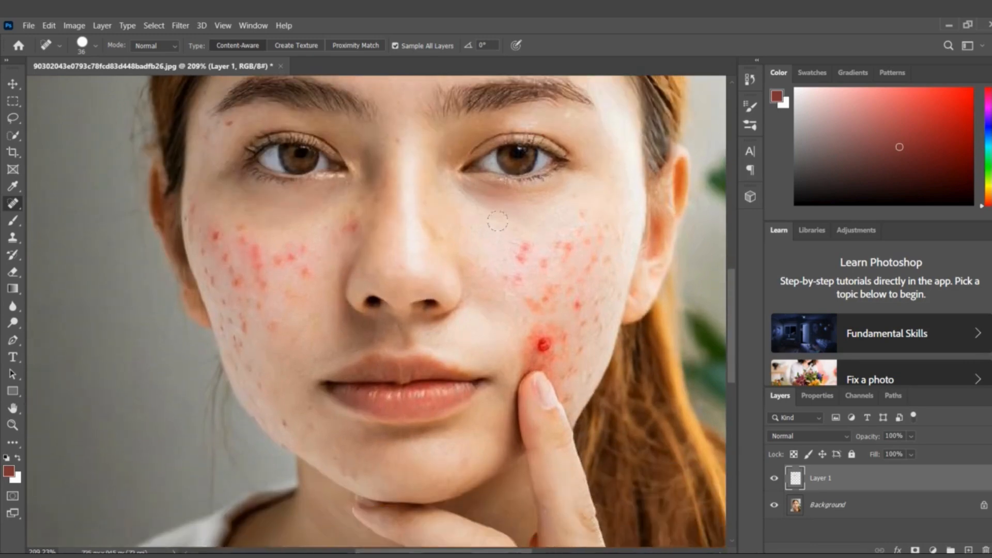
scroll(509, 224, "down", 2)
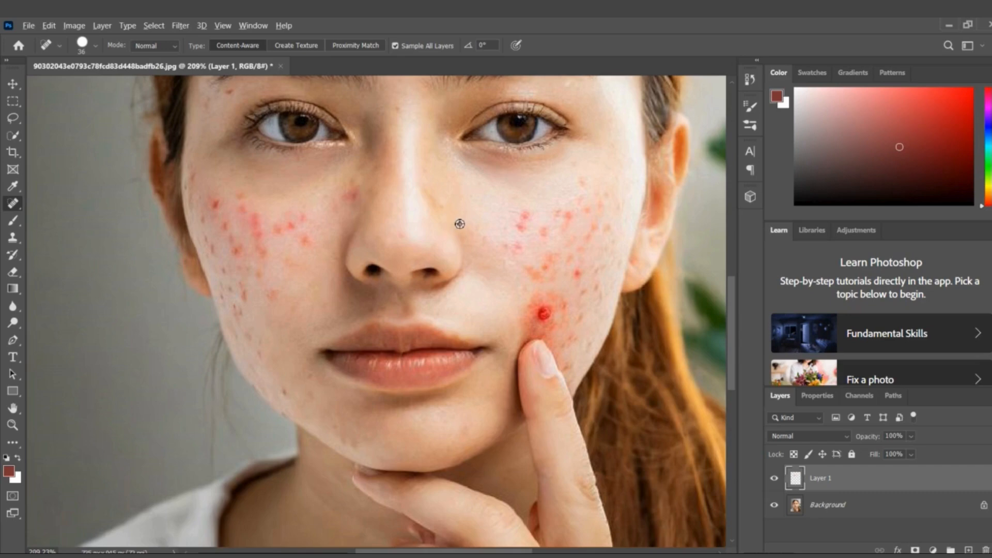
scroll(470, 223, "down", 2)
scroll(470, 223, "up", 2)
left_click(95, 45)
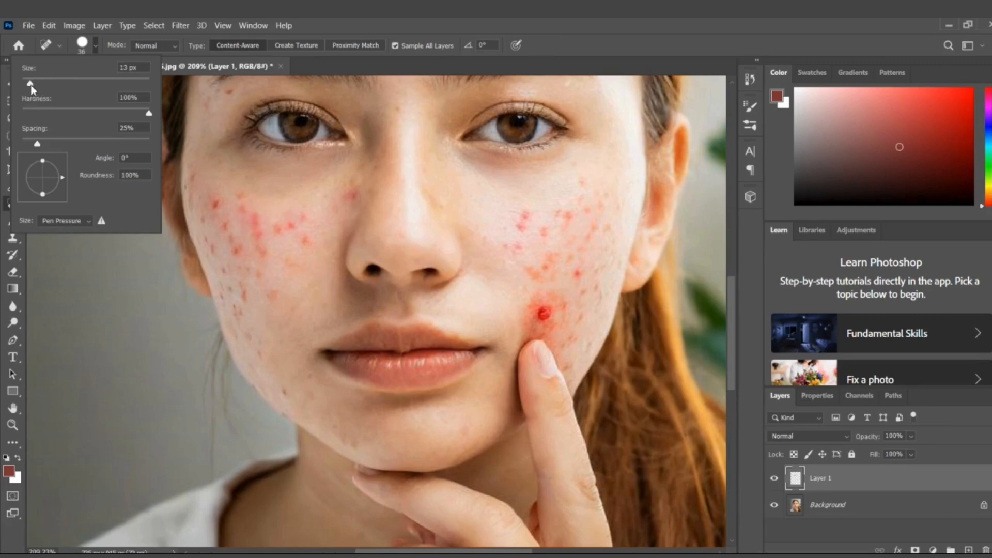
left_click_drag(31, 86, 31, 85)
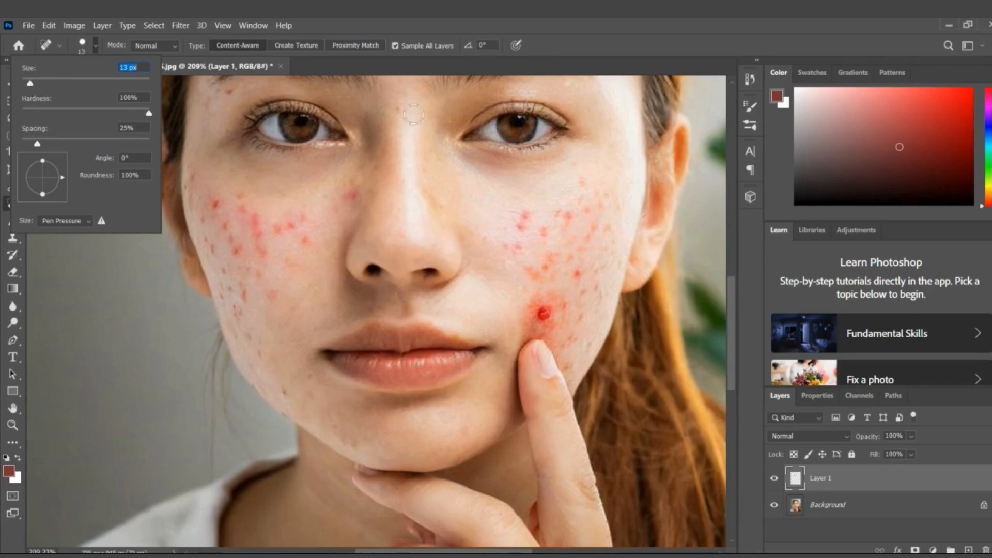
left_click(486, 221)
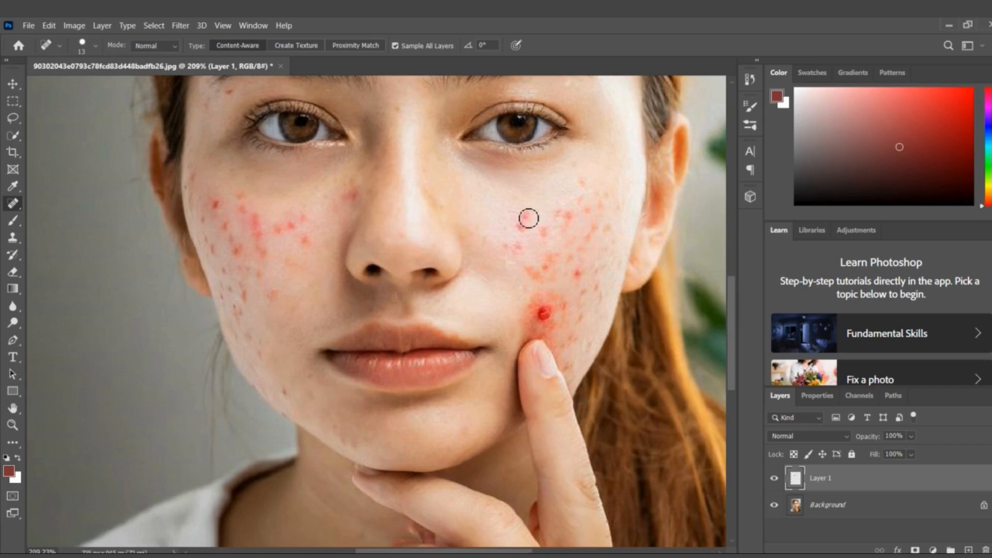
Heal the inner red spots on the cheek touched by the finger and the large pimple with its surrounding redness
left_click(522, 224)
left_click_drag(523, 246, 507, 249)
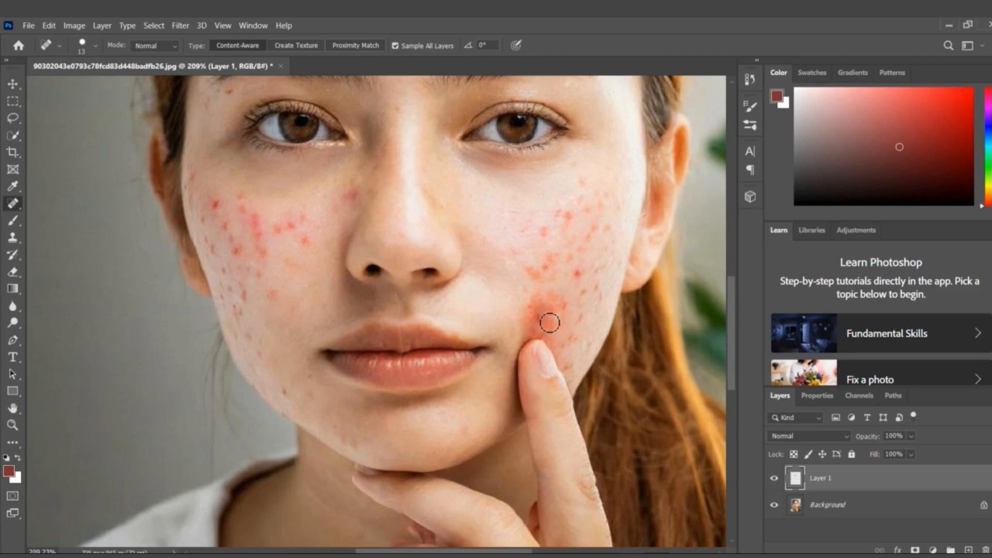
left_click(507, 280)
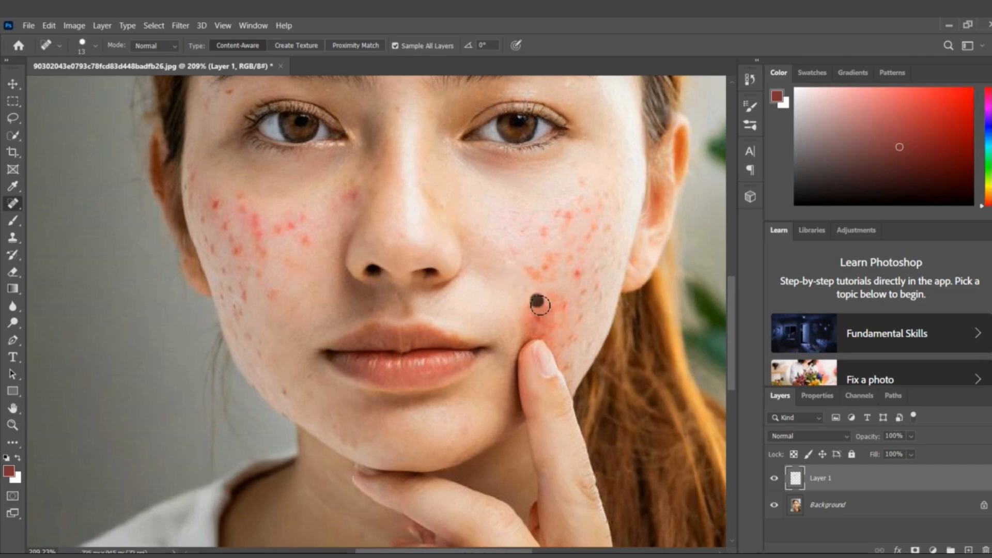
mouse_move(538, 309)
left_mouse_down()
mouse_move(553, 324)
mouse_move(515, 290)
mouse_move(565, 314)
mouse_move(560, 327)
mouse_move(542, 323)
mouse_move(533, 315)
mouse_move(553, 316)
mouse_move(508, 284)
mouse_move(570, 310)
mouse_move(542, 316)
left_mouse_up()
left_click(505, 282)
left_click(516, 290)
left_click(503, 281)
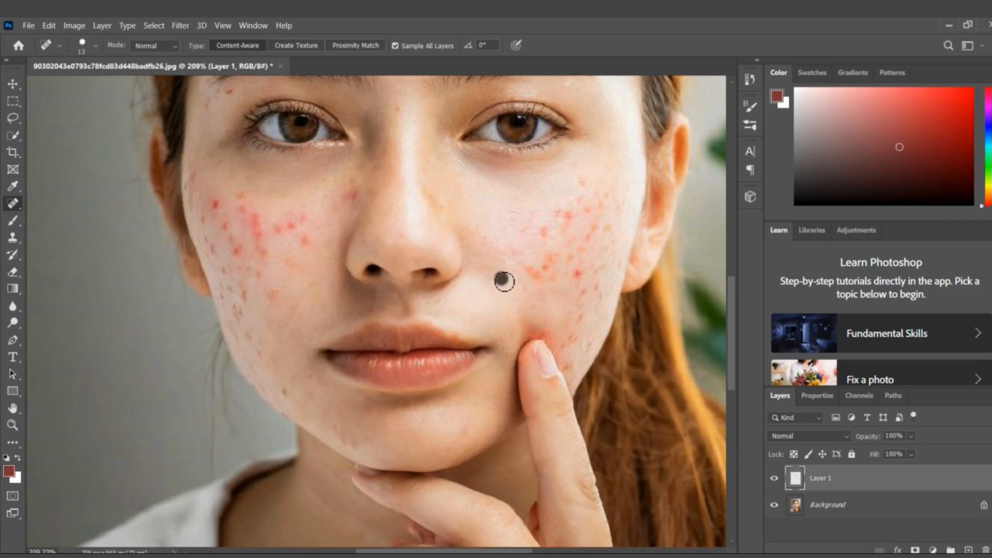
Heal the cluster of orange-red spots in the middle of the finger-side cheek, above the removed pimple
mouse_move(520, 267)
left_mouse_down()
mouse_move(571, 292)
mouse_move(509, 279)
left_mouse_up()
left_click(506, 274)
left_click_drag(551, 252, 532, 290)
left_click(509, 256)
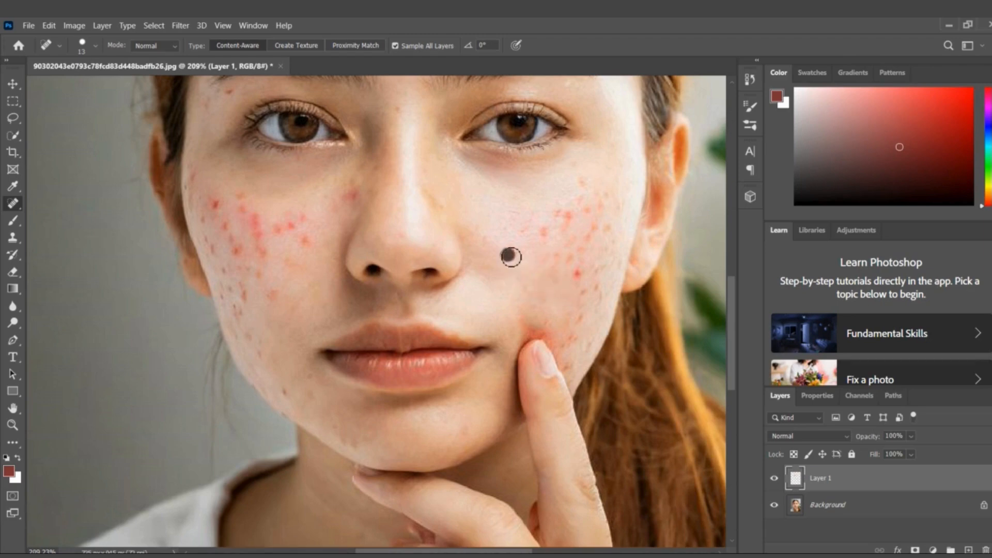
Heal the red spots on the upper and outer part of the finger-side cheek, below the eye and toward the ear
left_click(541, 231)
left_click(564, 217)
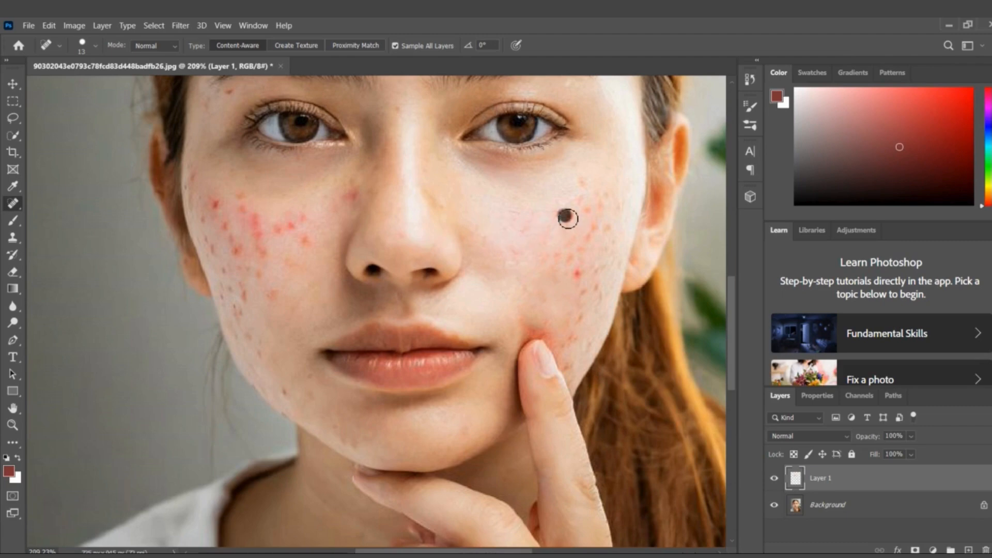
mouse_move(559, 215)
left_mouse_down()
mouse_move(563, 225)
mouse_move(527, 241)
mouse_move(569, 250)
mouse_move(581, 270)
left_mouse_up()
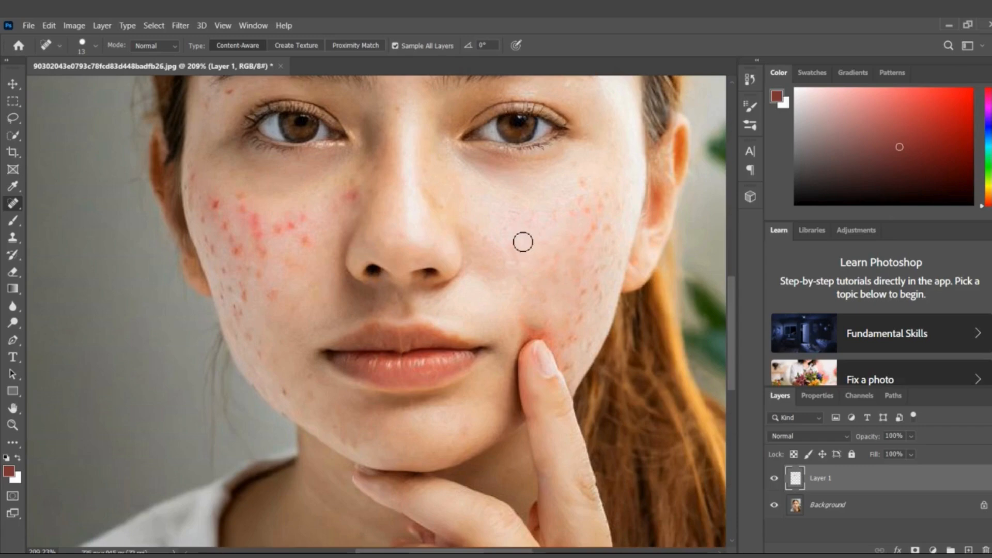
mouse_move(583, 185)
left_mouse_down()
mouse_move(576, 215)
mouse_move(595, 222)
mouse_move(595, 260)
mouse_move(583, 276)
mouse_move(583, 253)
left_mouse_up()
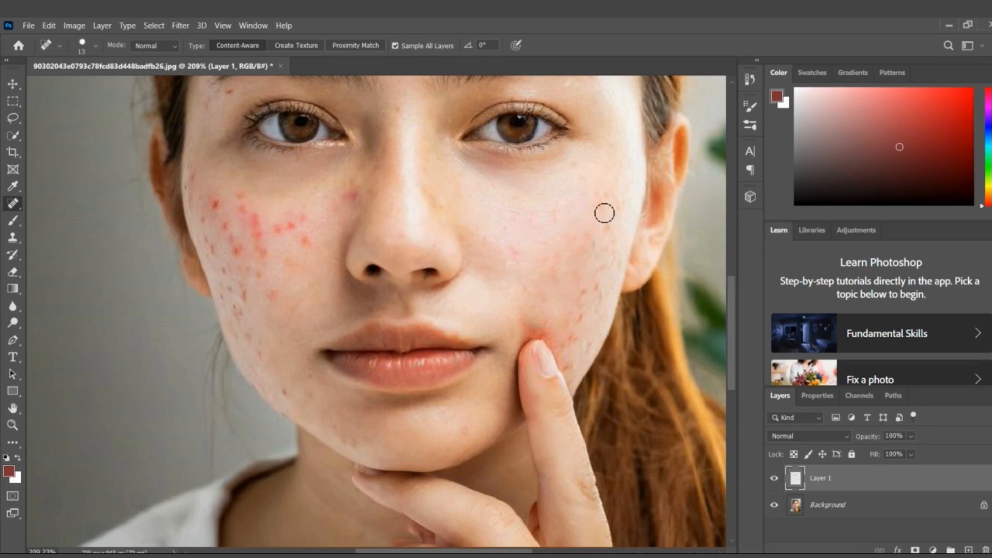
left_click_drag(599, 201, 611, 234)
Heal the leftover small marks along the outer middle area of the finger-side cheek
left_click(530, 269)
left_click(587, 245)
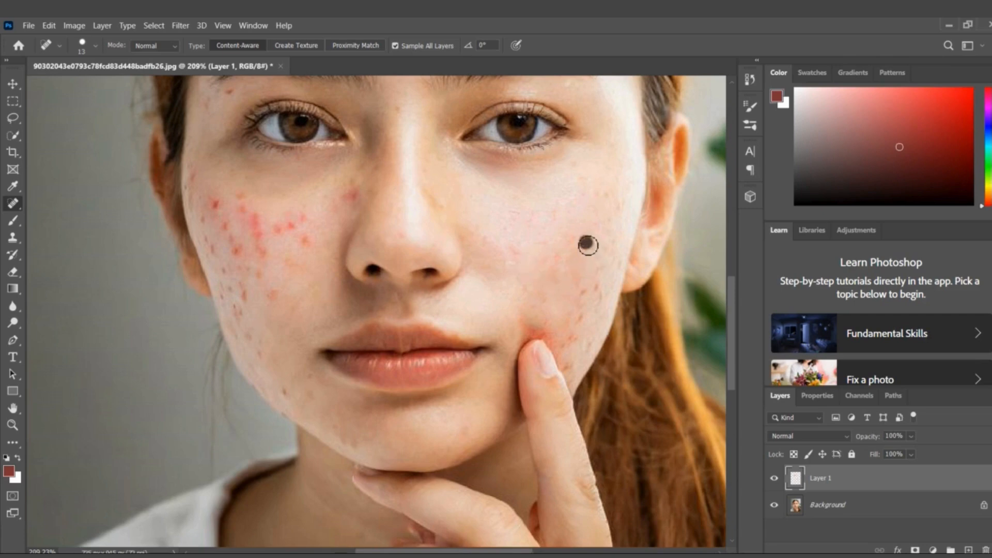
left_click(558, 256)
left_click(583, 246)
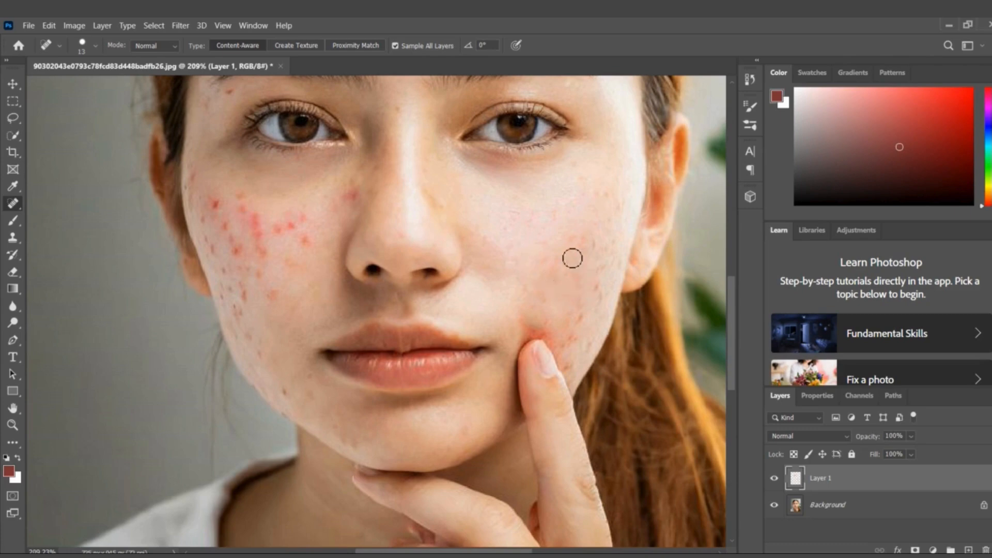
left_click(526, 257)
left_click(600, 283)
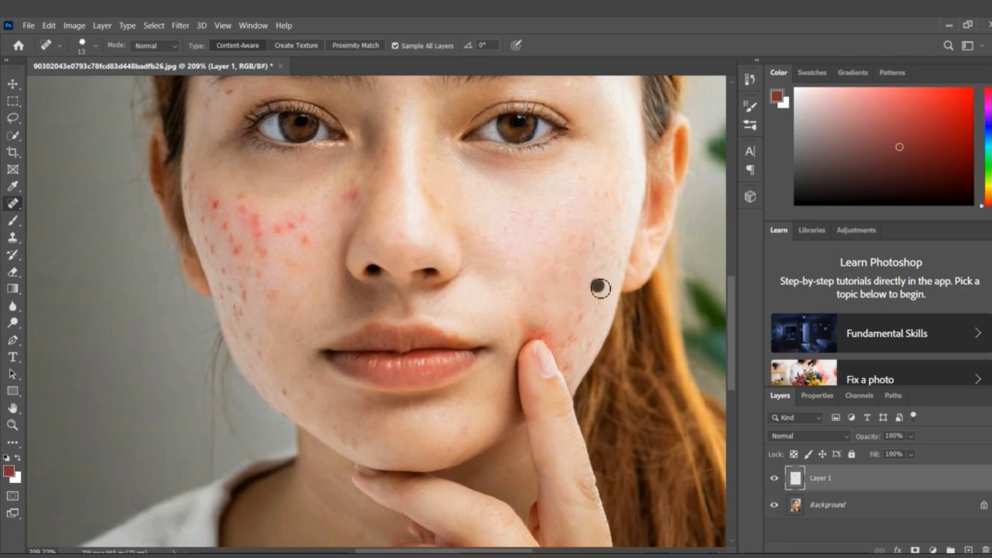
Heal the remaining spots and redness on the lower cheek just above the fingertip
left_click(531, 278)
left_click(579, 320)
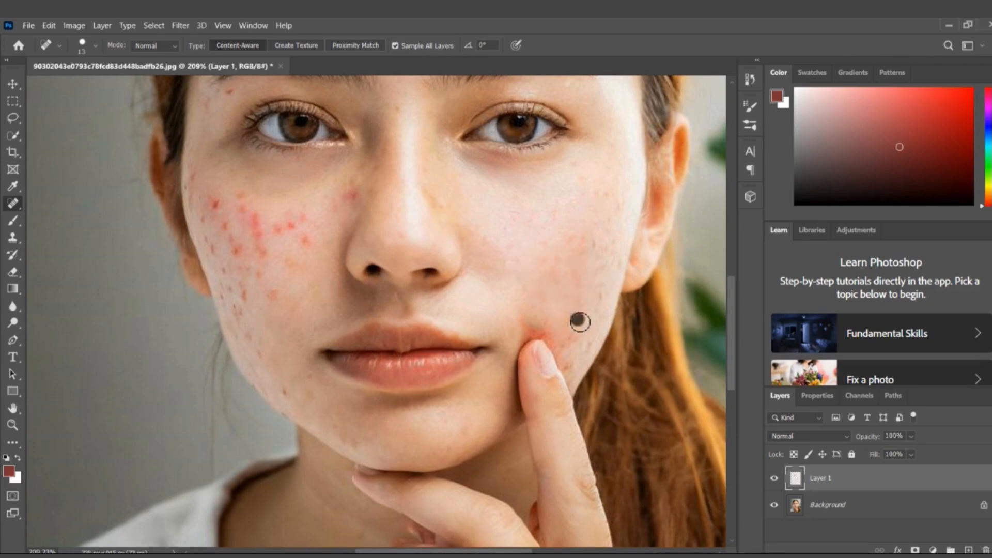
left_click(516, 295)
mouse_move(529, 326)
left_mouse_down()
mouse_move(558, 334)
mouse_move(515, 300)
mouse_move(557, 325)
left_mouse_up()
left_click(515, 299)
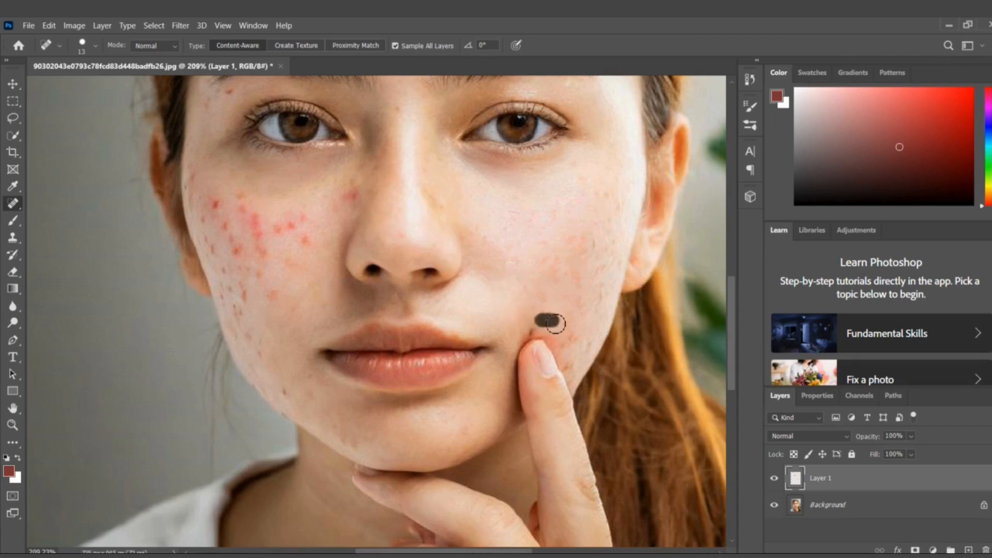
left_click(513, 300)
left_click(529, 326)
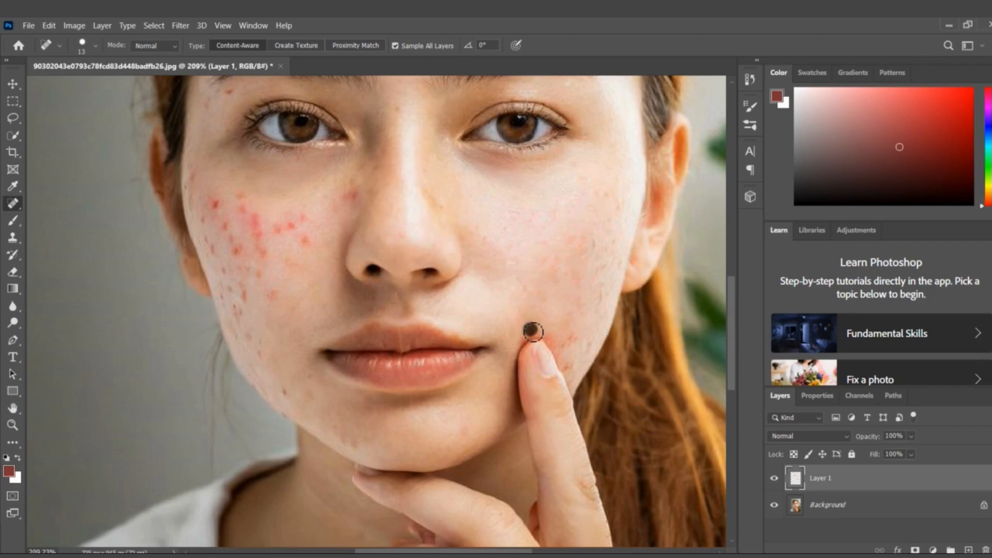
Set the healing brush size to 5 px and heal the small dark mark directly above the fingertip
scroll(542, 337, "up", 2)
scroll(538, 392, "up", 4)
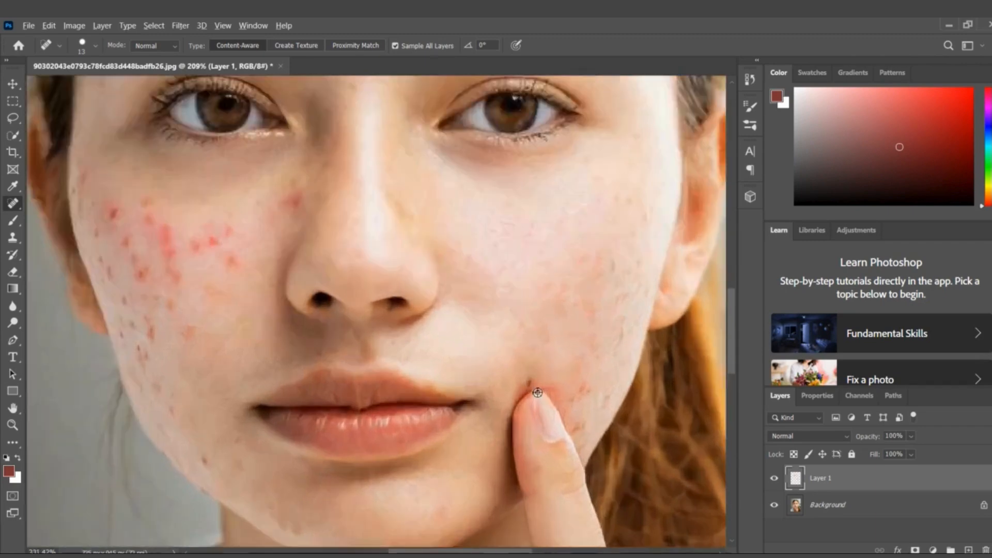
scroll(537, 392, "up", 3)
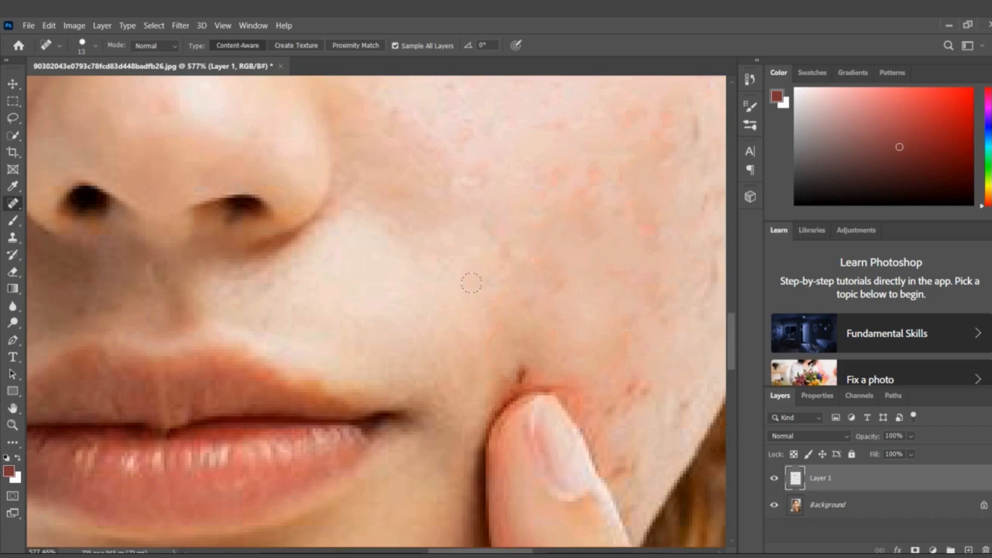
left_click(94, 46)
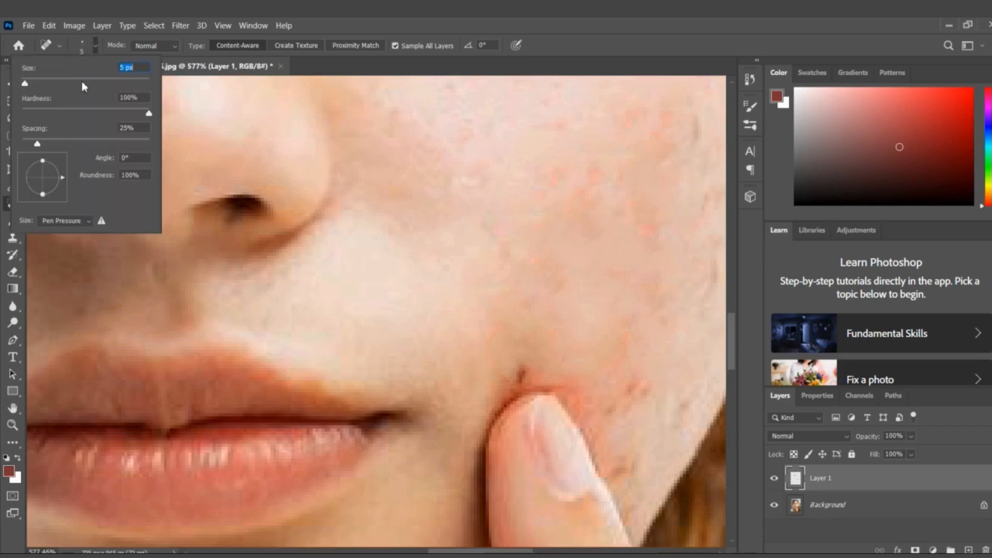
left_click(525, 373)
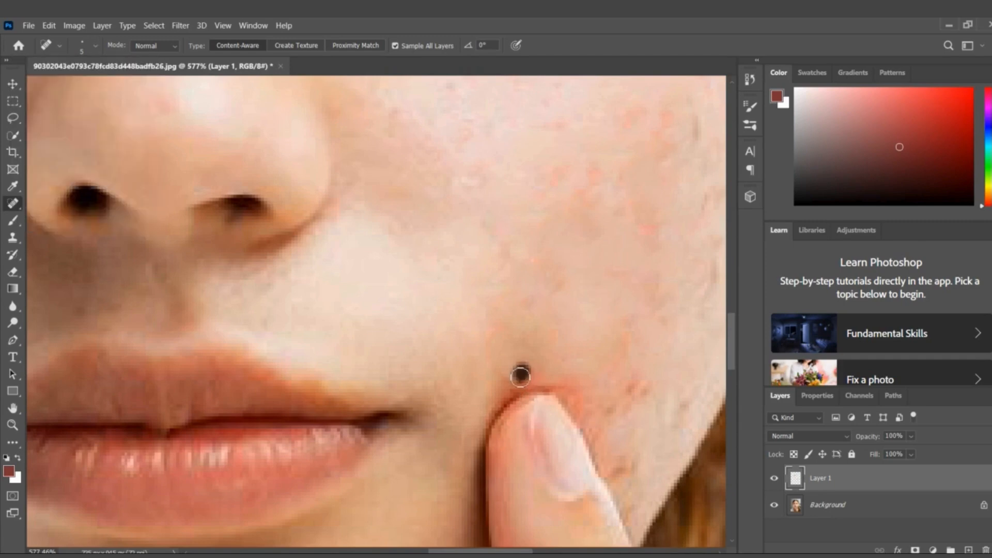
left_click_drag(479, 335, 489, 343)
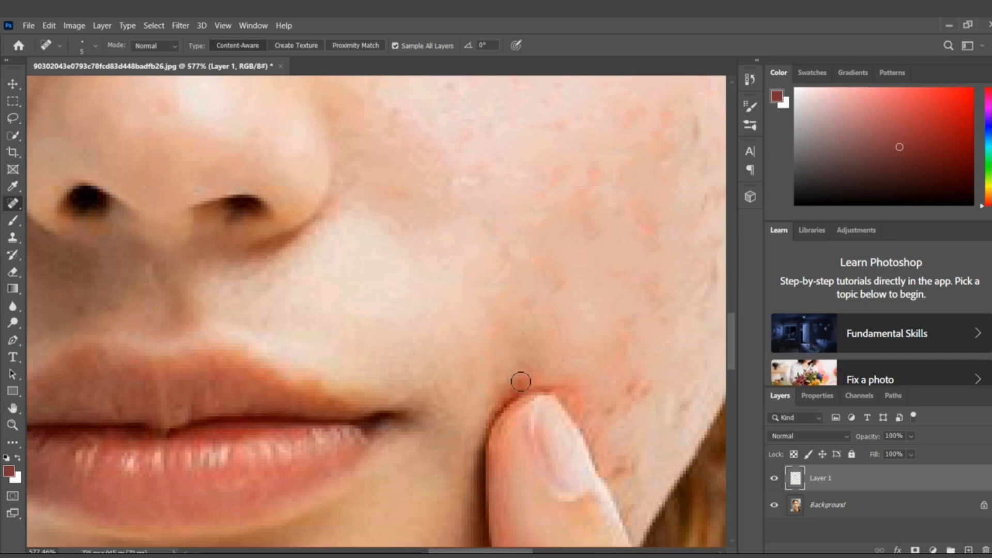
left_click(497, 326)
scroll(480, 313, "down", 5)
scroll(486, 318, "down", 5)
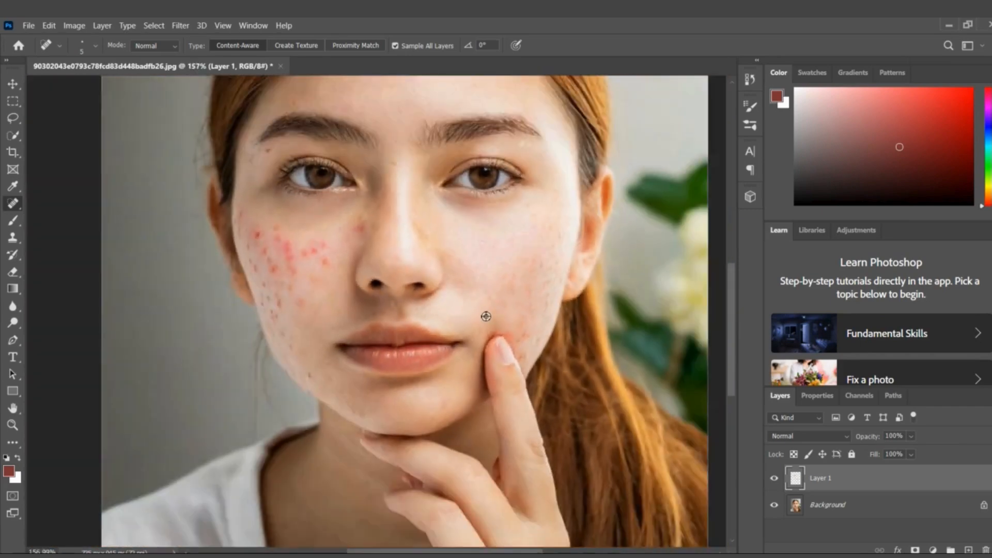
scroll(522, 362, "up", 5)
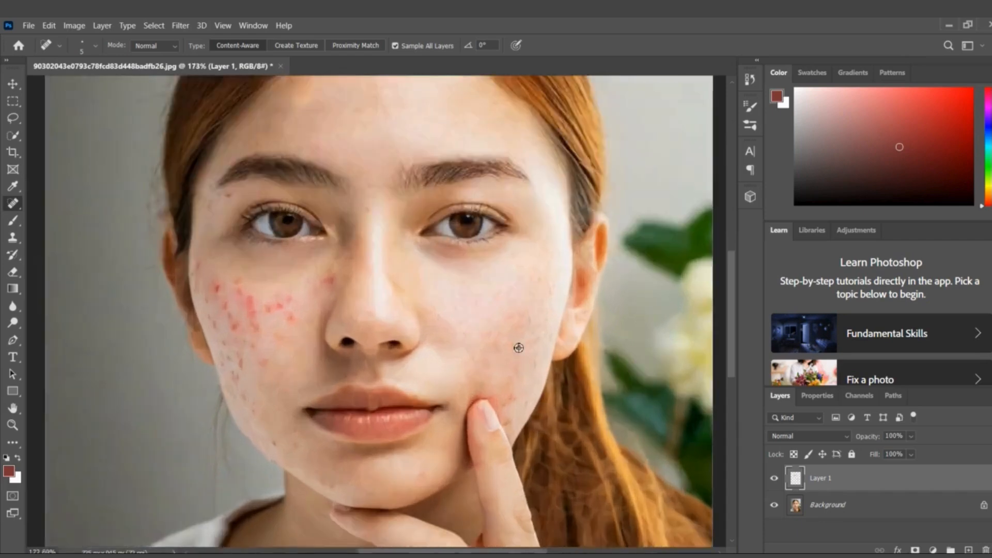
Enlarge the healing brush to 16 px and heal the faint red marks on the upper and outer finger-side cheek
left_click(95, 48)
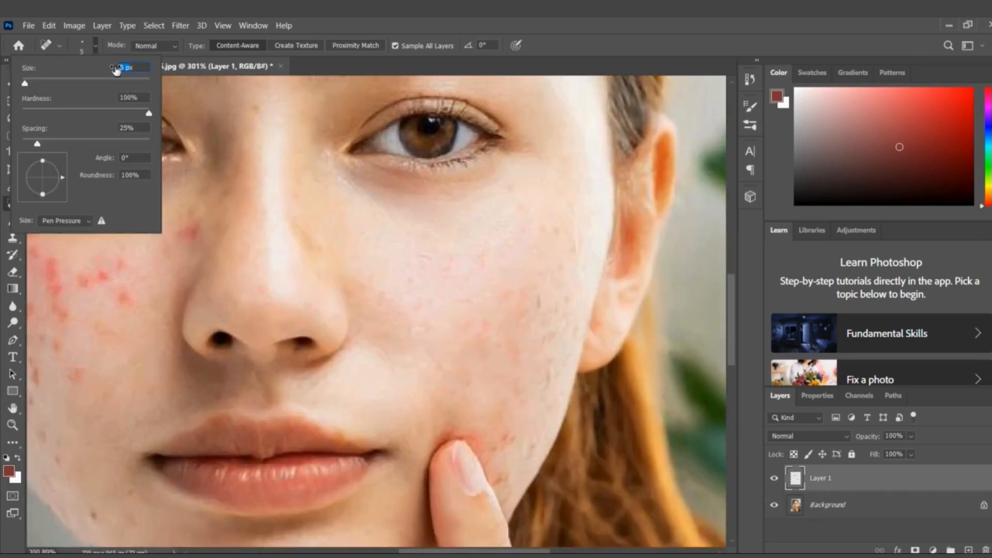
key("shift+Up")
left_click(472, 272)
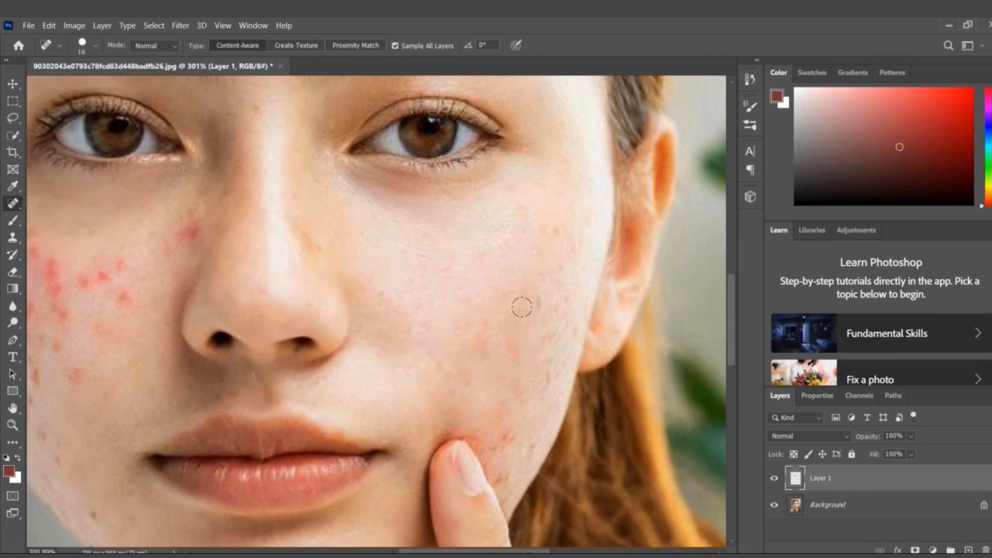
left_click(507, 294)
left_click(542, 262)
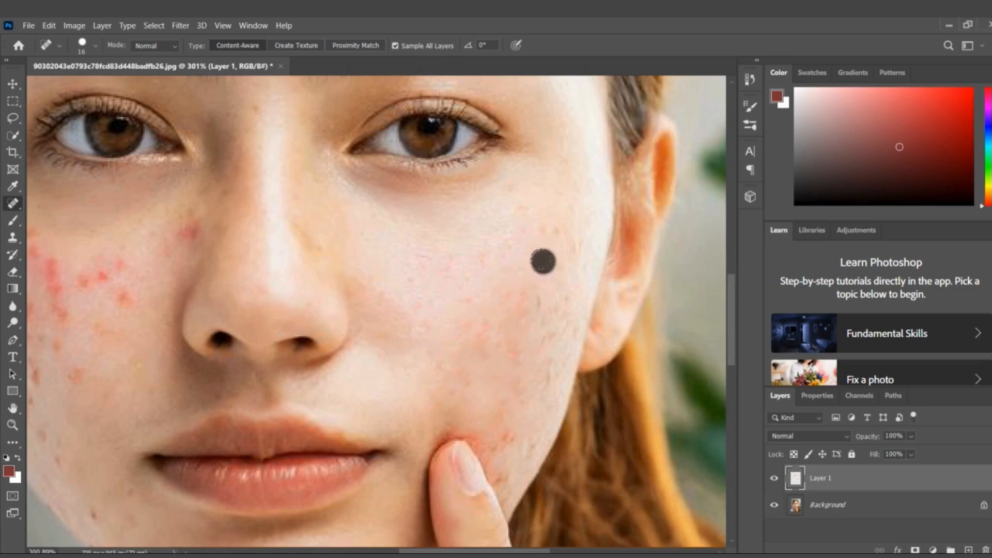
Heal the red spots on the lower finger-side cheek, above and beside the fingertip
left_click(504, 434)
left_click(468, 371)
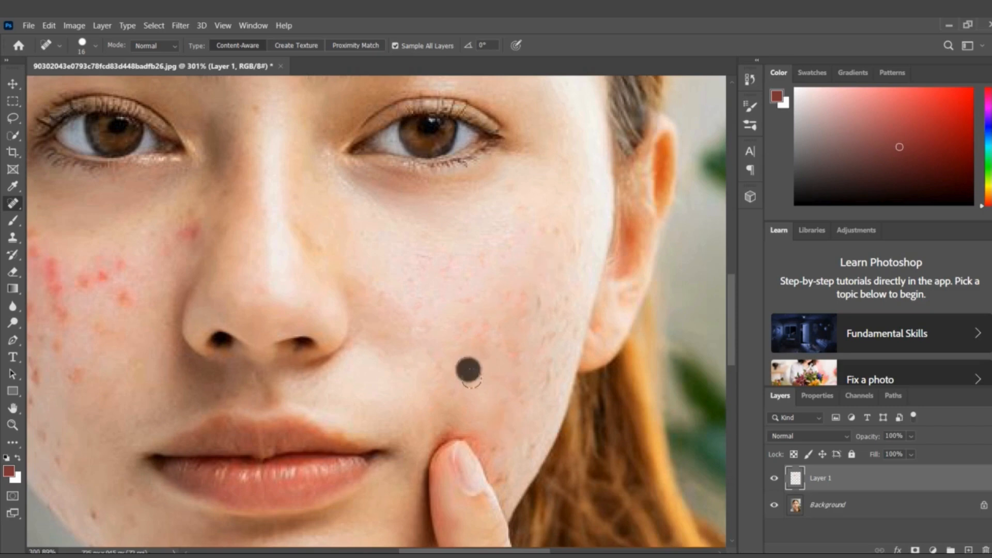
left_click(492, 415)
left_click(441, 349)
left_click(497, 448)
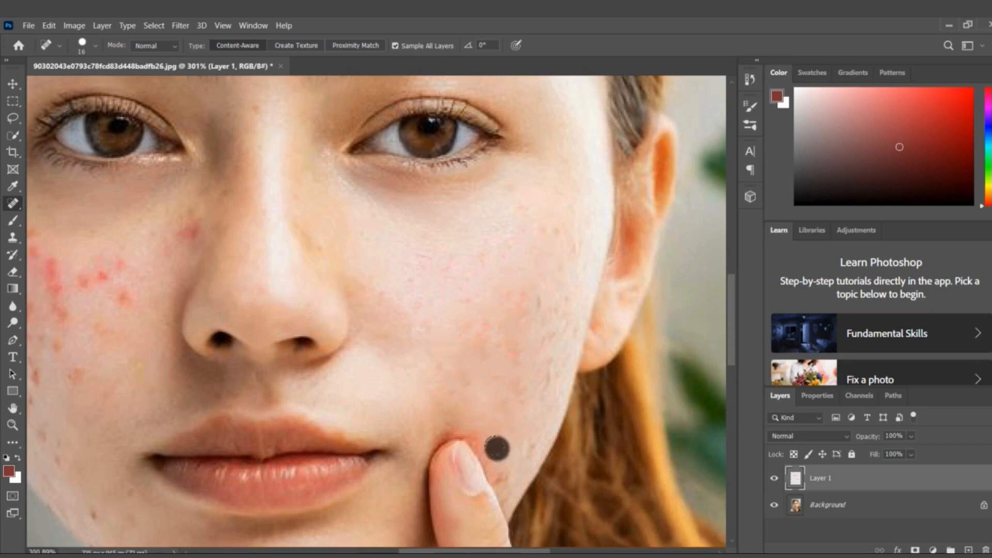
left_click(454, 352)
Heal the redness in the middle of the finger-side cheek and the small marks along its outer edge toward the jaw
left_click(516, 299)
left_click(458, 302)
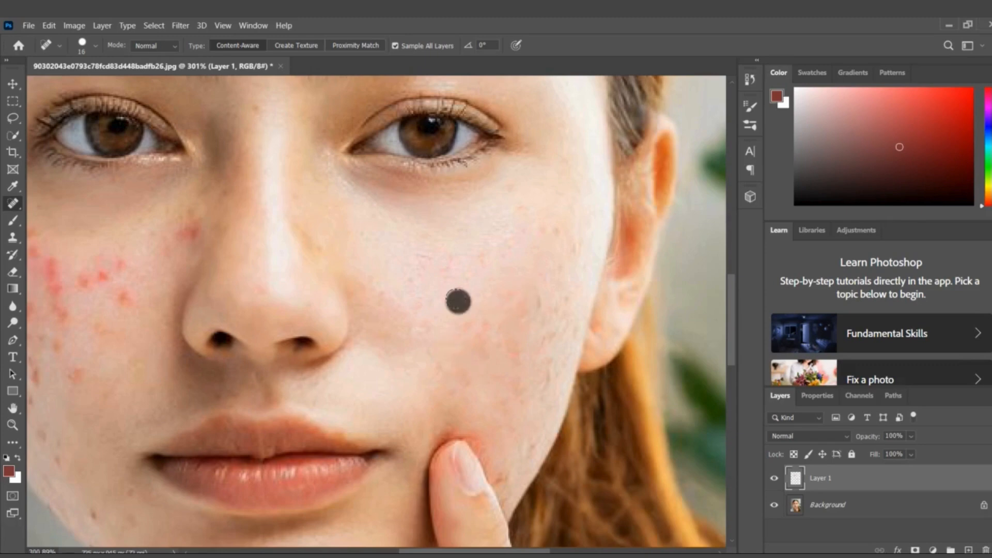
left_click(547, 375)
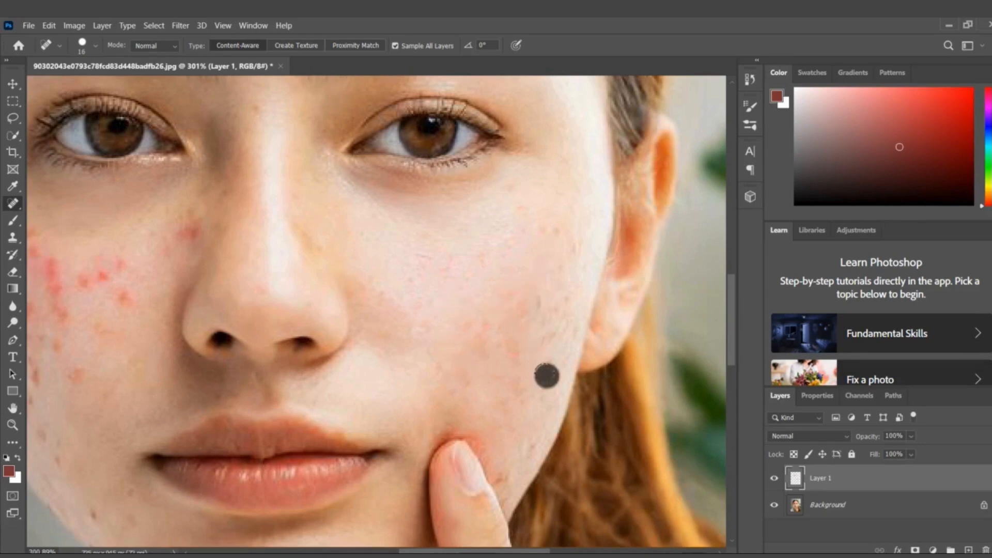
left_click(463, 333)
left_click(542, 391)
left_click(480, 335)
left_click(538, 301)
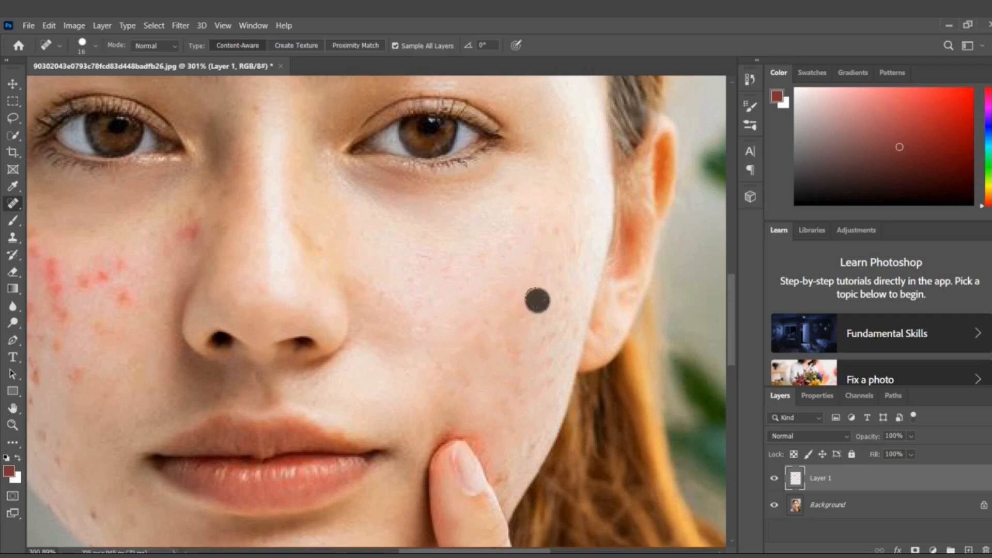
Even out the remaining blotches on the finger-side cheek between the nose and the earlobe
left_click(458, 333)
left_click(543, 337)
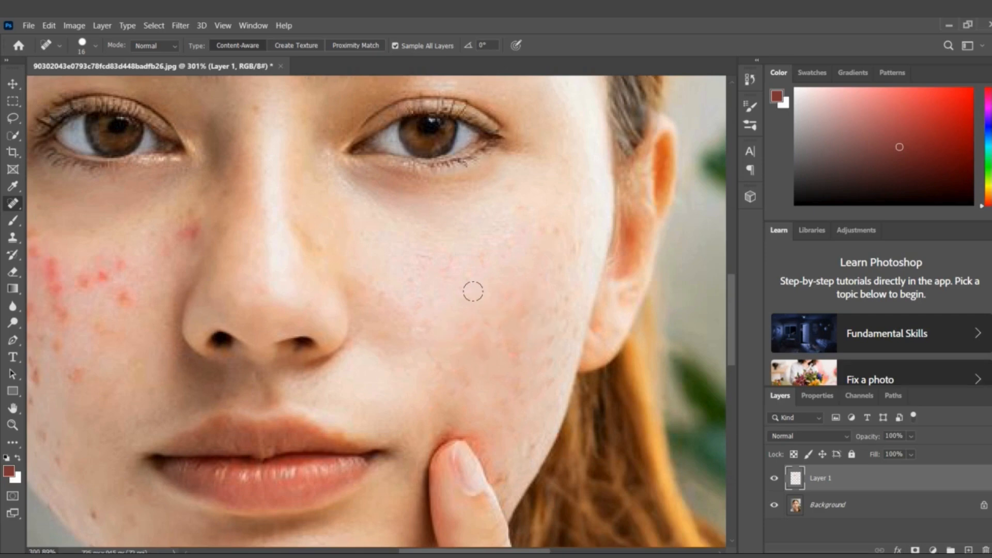
left_click(555, 323)
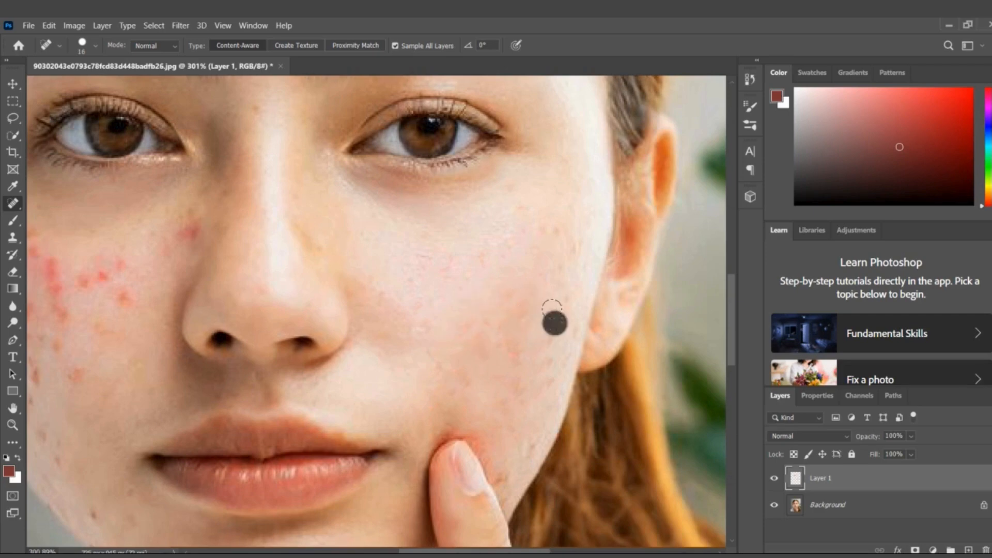
left_click(480, 302)
left_click(440, 265)
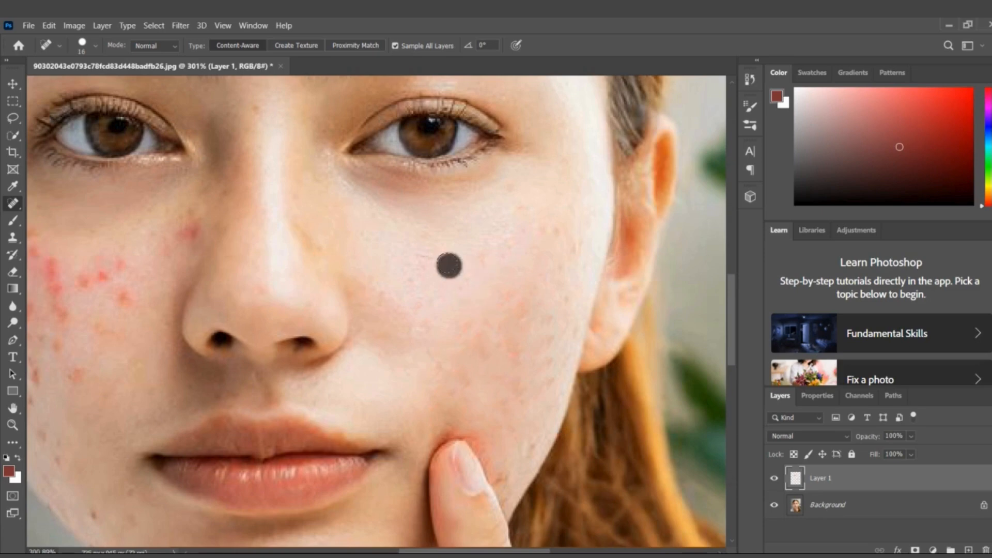
Heal the leftover marks on the lower finger-side cheek and the dark spot beside the fingernail
scroll(505, 334, "down", 1)
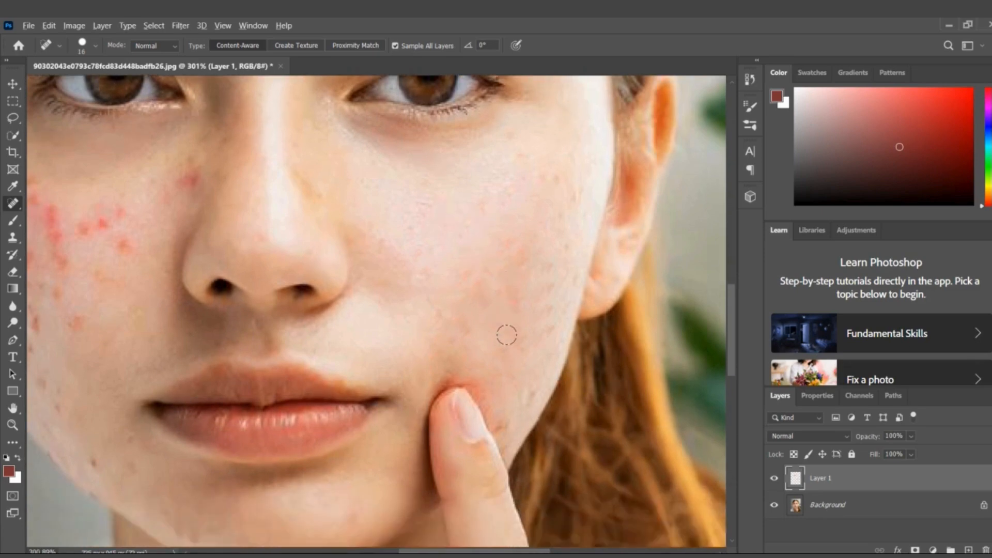
left_click(526, 394)
left_click(459, 309)
left_click(491, 353)
left_click(505, 417)
left_click(473, 326)
Set the healing brush size to 4 px and heal the fine marks on the skin along the fingernail's outer edge
left_click(96, 46)
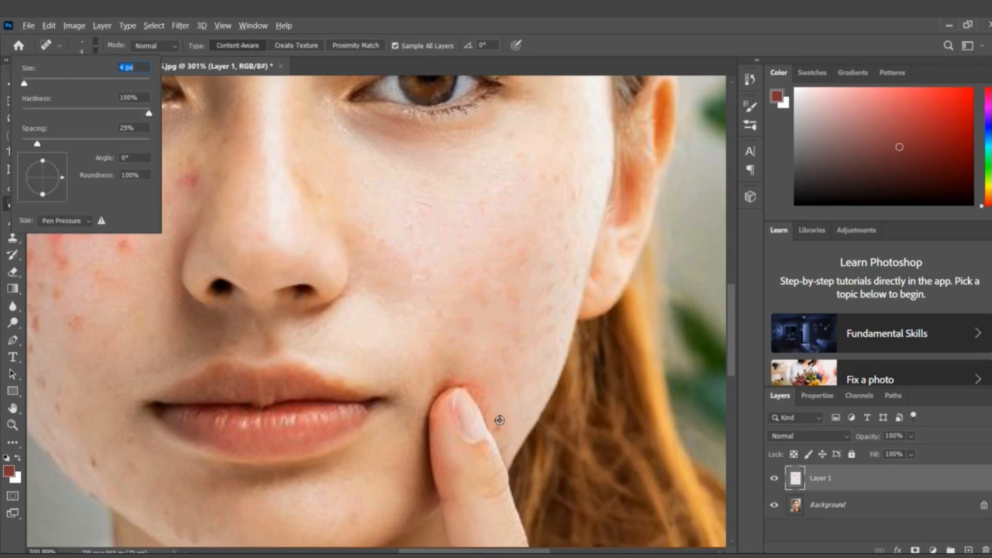
left_click(552, 383)
key("Return")
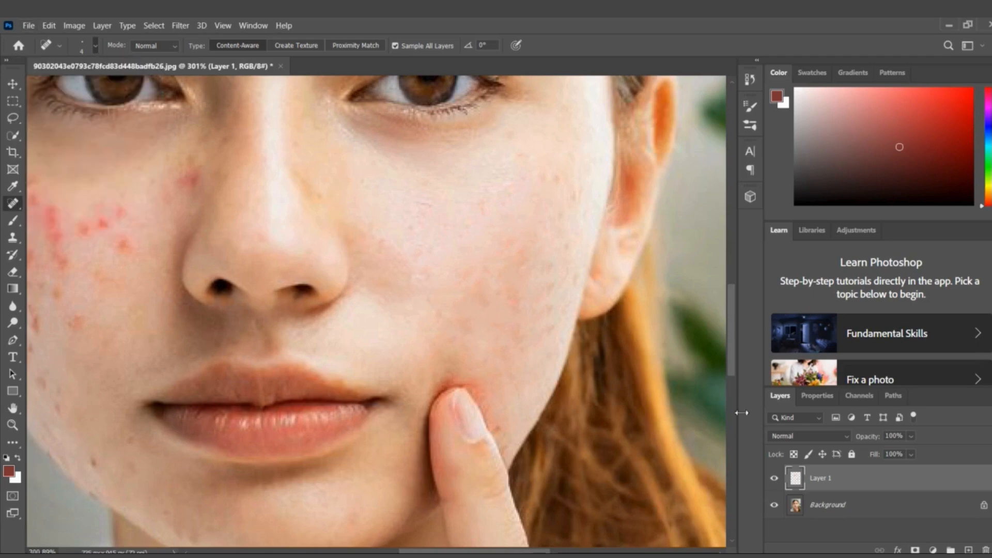
scroll(512, 418, "up", 5)
scroll(485, 430, "up", 2)
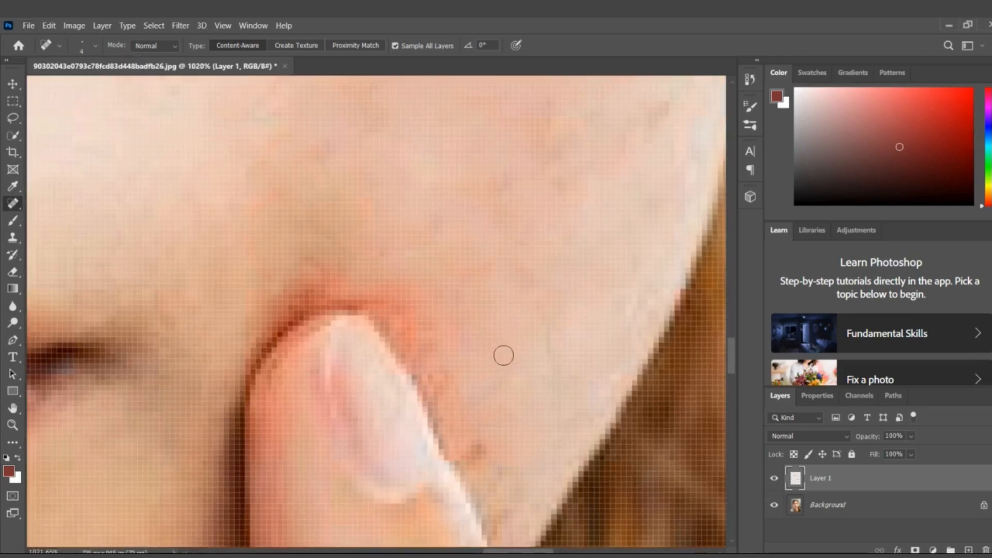
left_click(520, 363)
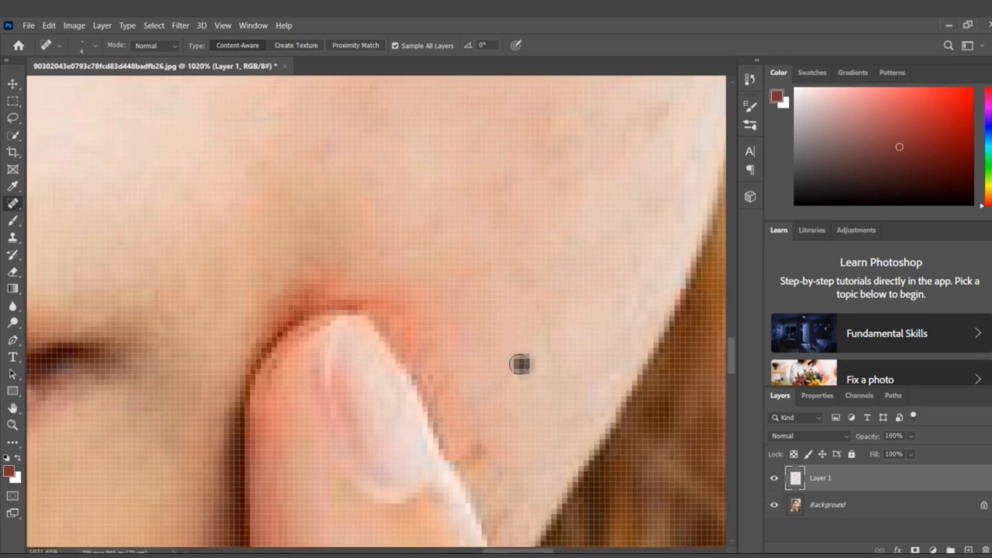
left_click(478, 452)
left_click(523, 376)
left_click(440, 383)
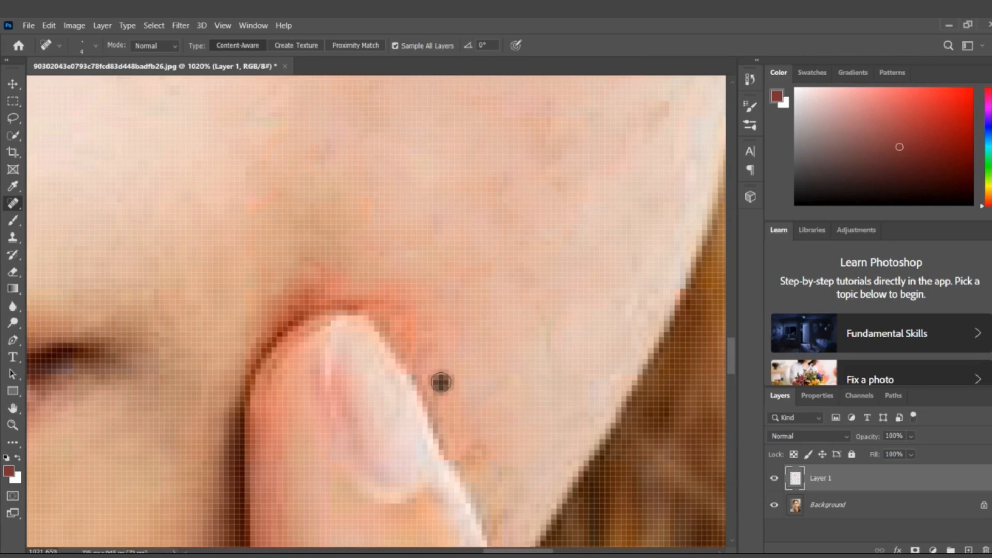
Heal the red skin right beside the tip of the fingernail and the small marks on the cheek next to it
left_click(521, 333)
left_click(404, 316)
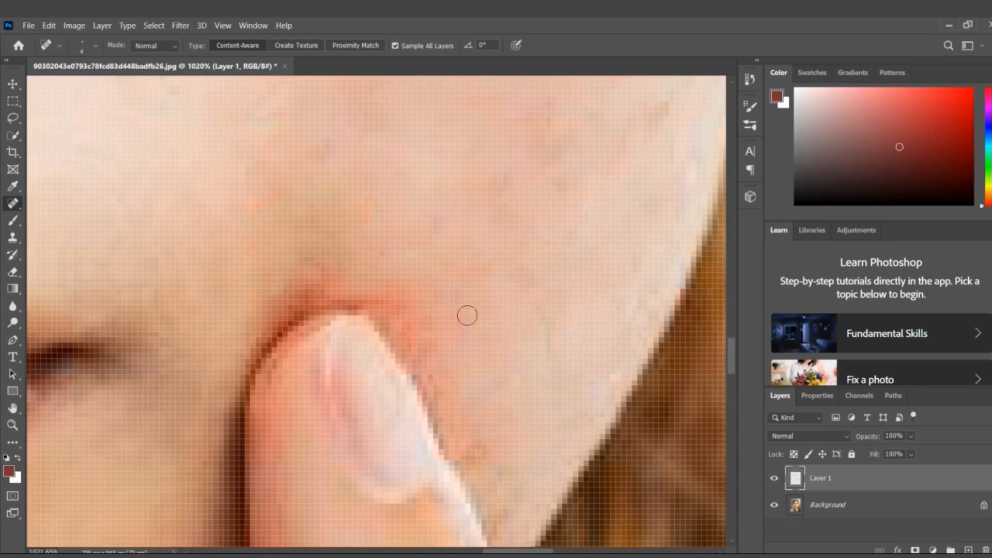
left_click(487, 315)
left_click(415, 329)
left_click(537, 322)
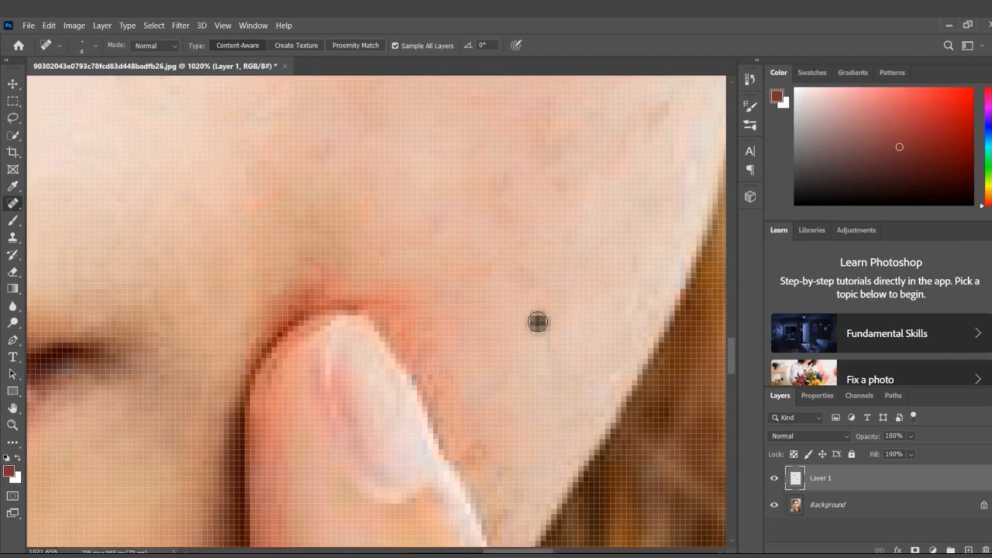
left_click(421, 341)
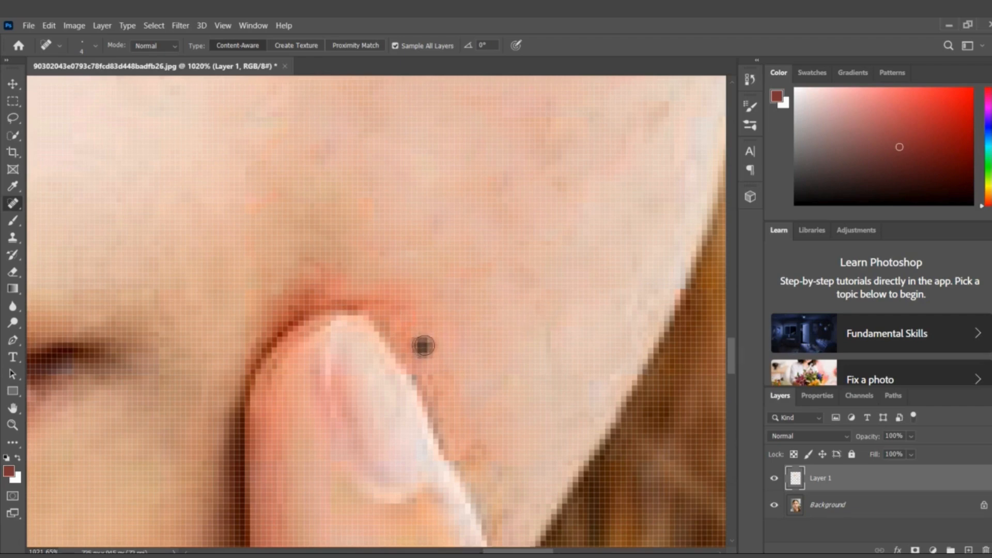
left_click(401, 314)
left_click(564, 359)
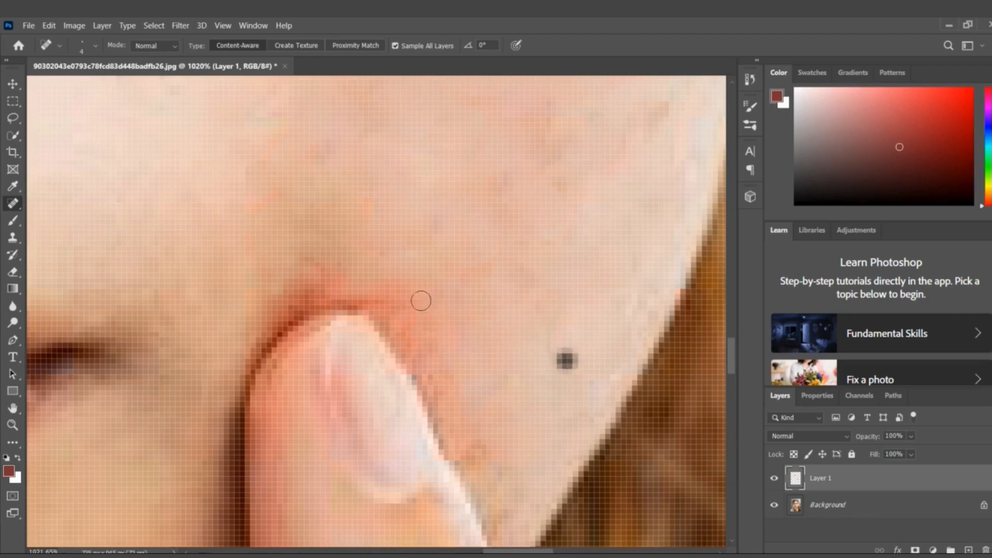
Heal the red rim of skin above the fingertip with small dabs
left_click(383, 302)
left_click(411, 309)
left_click(420, 336)
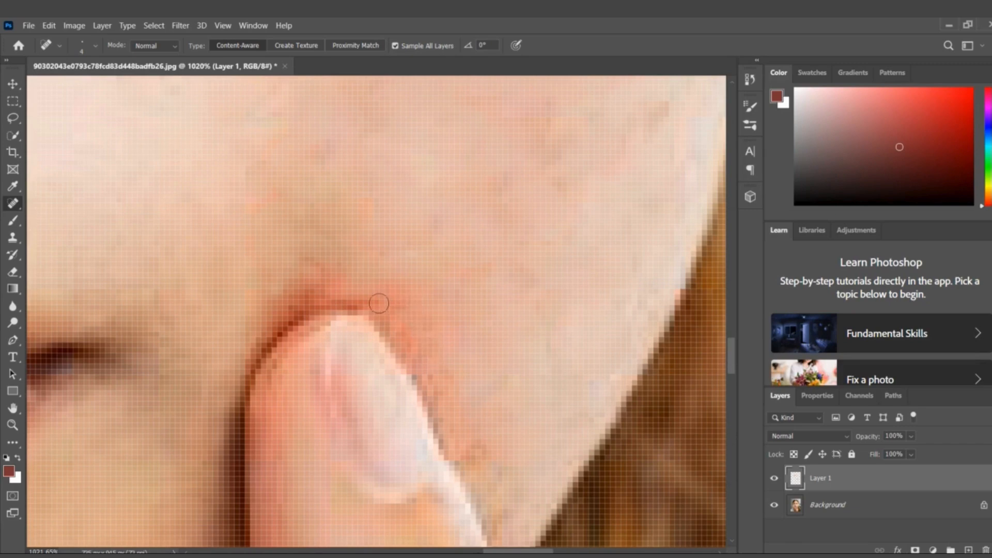
left_click(326, 284)
left_click(293, 285)
left_click(306, 268)
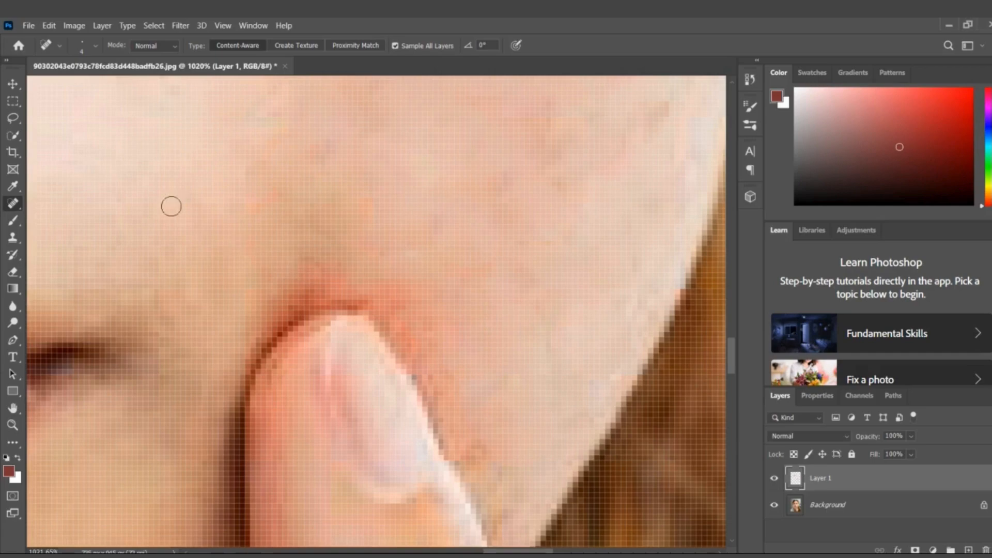
left_click(145, 167)
left_click(317, 277)
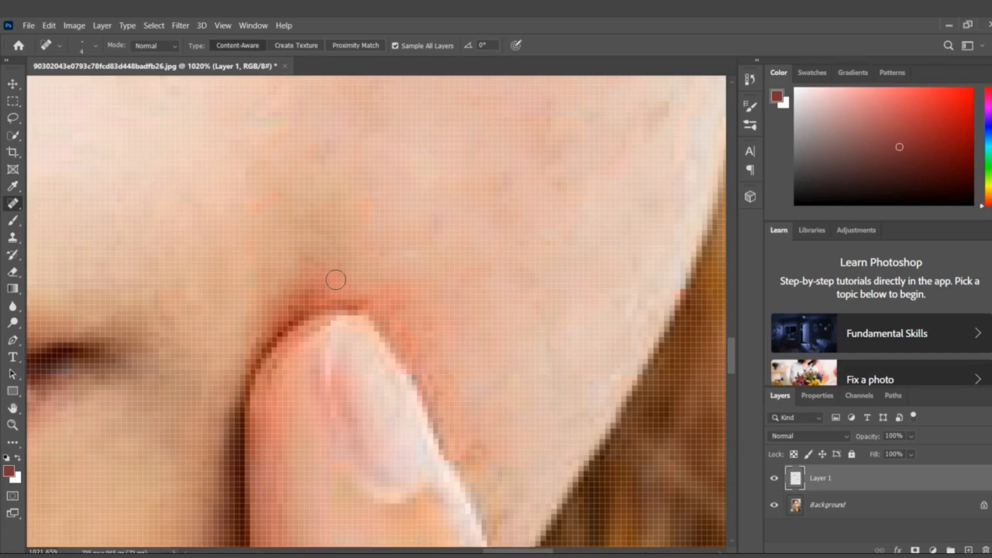
scroll(310, 264, "down", 5)
scroll(333, 279, "down", 6)
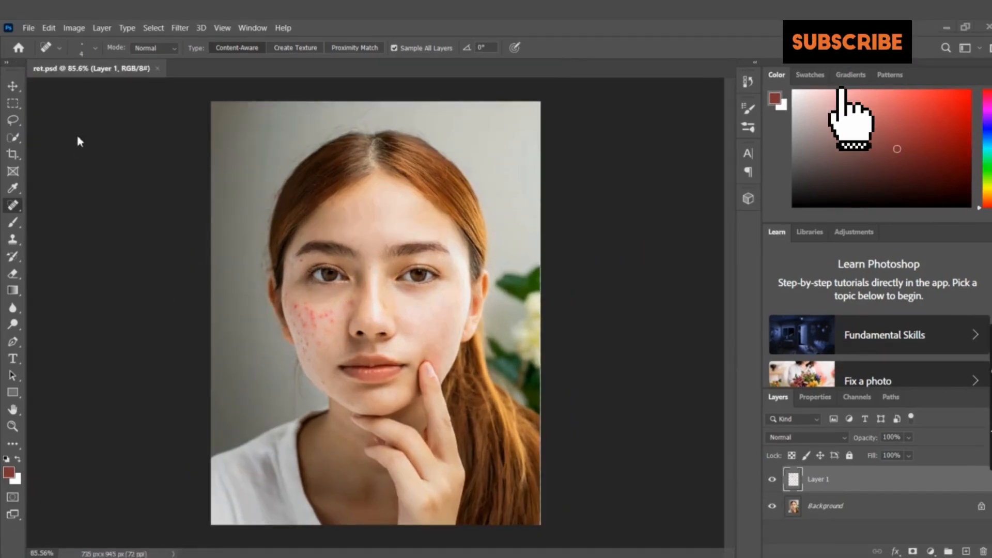
Set the healing brush size to 21 px and heal the small spots on the lower forehead above and between the eyebrows
left_click(95, 48)
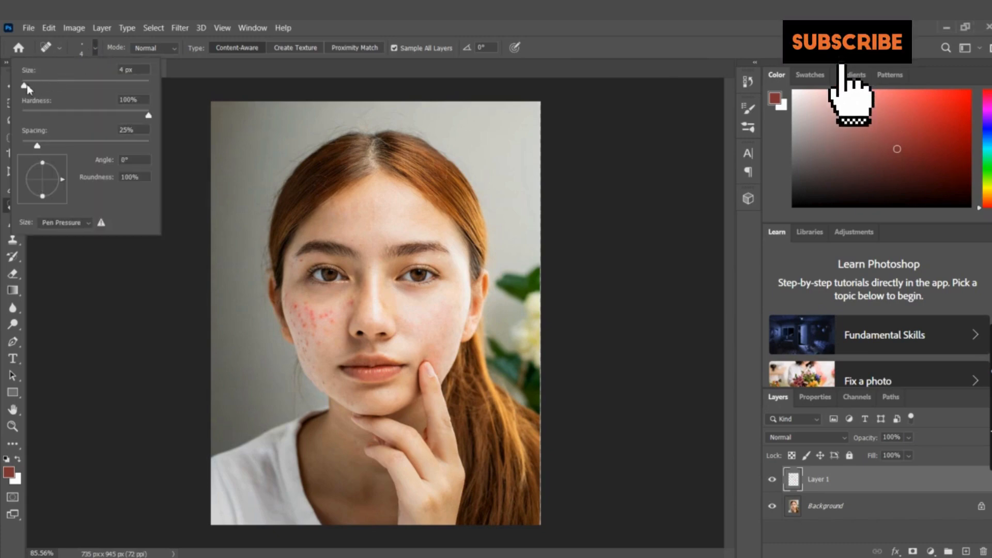
left_click_drag(25, 85, 34, 88)
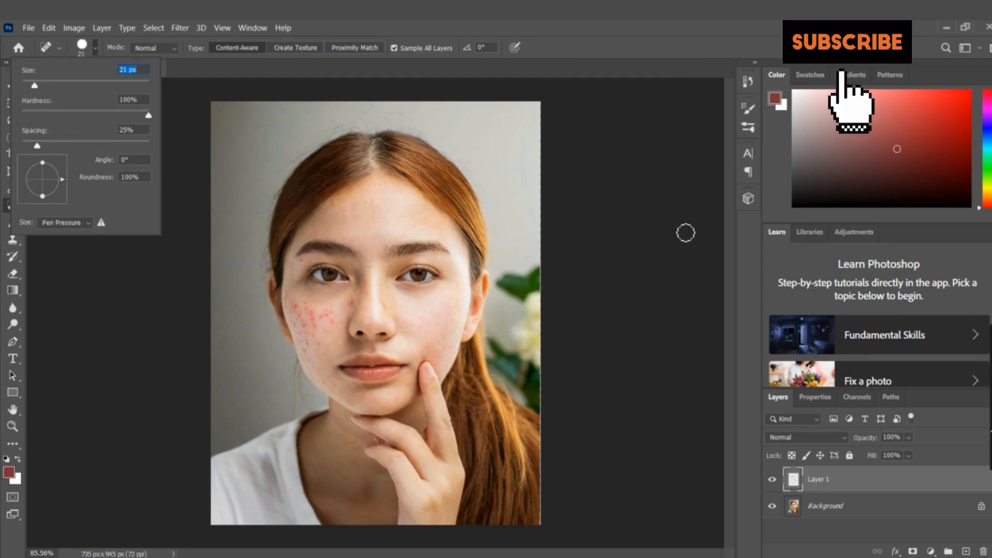
left_click(746, 238)
scroll(453, 232, "up", 10)
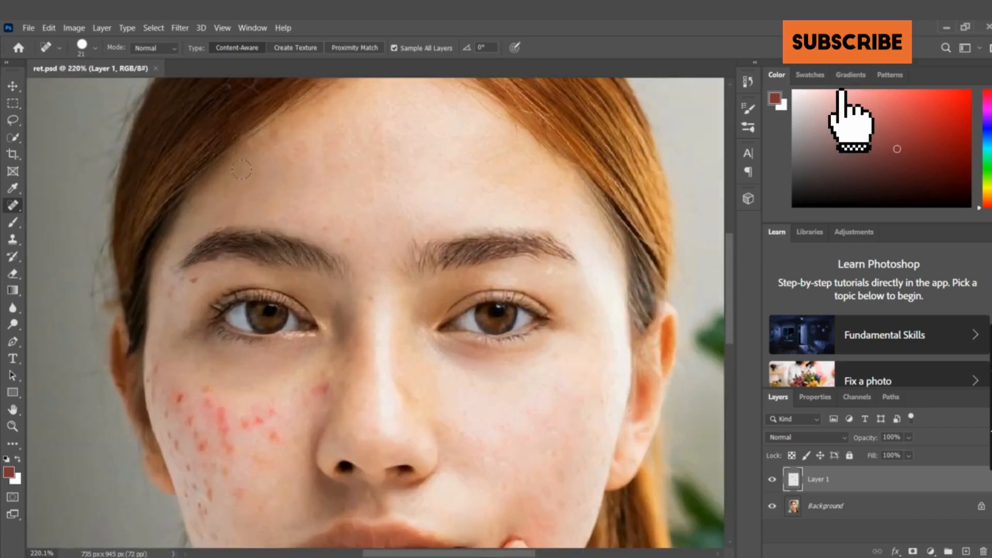
scroll(242, 169, "down", 5)
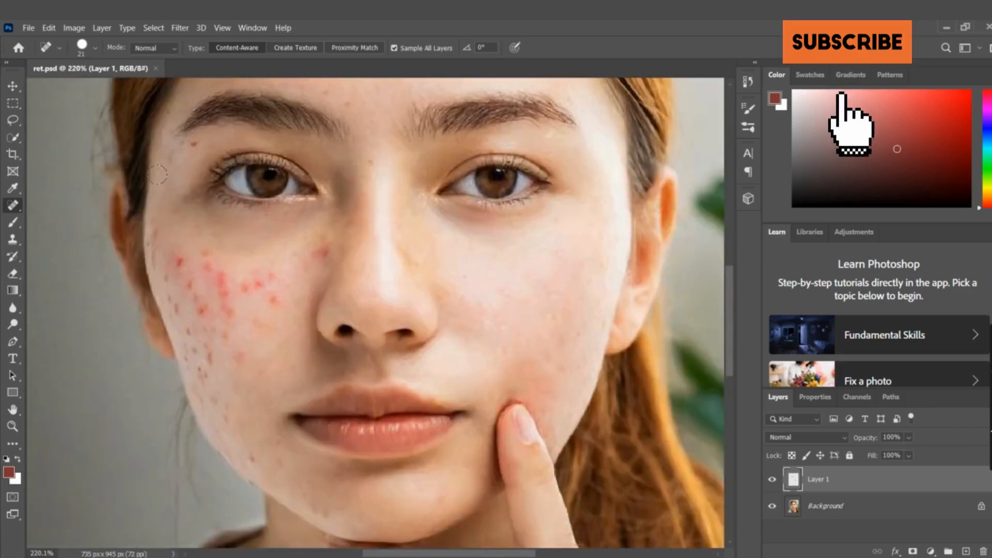
scroll(158, 174, "up", 3)
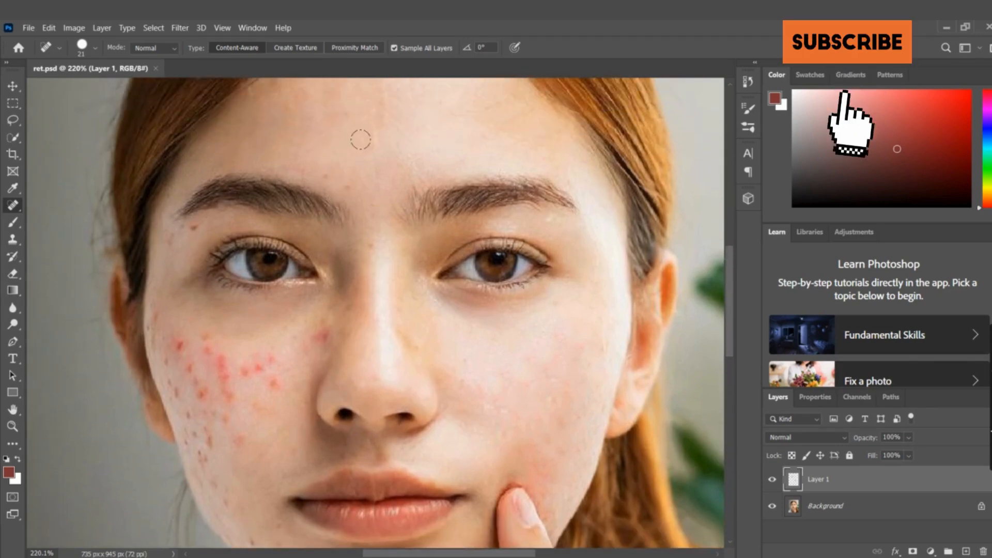
left_click(361, 139)
left_click(329, 171)
left_click(359, 164)
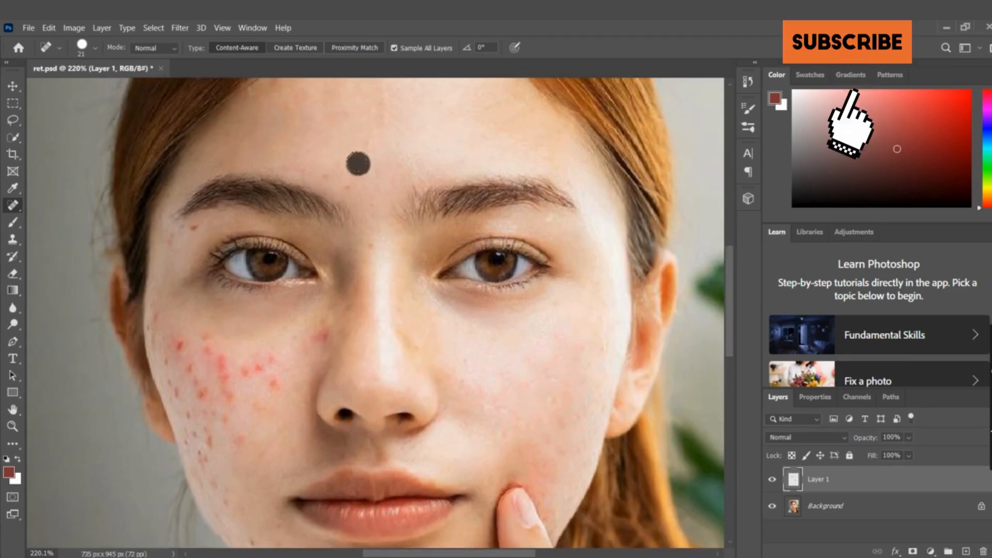
left_click(352, 184)
left_click(373, 155)
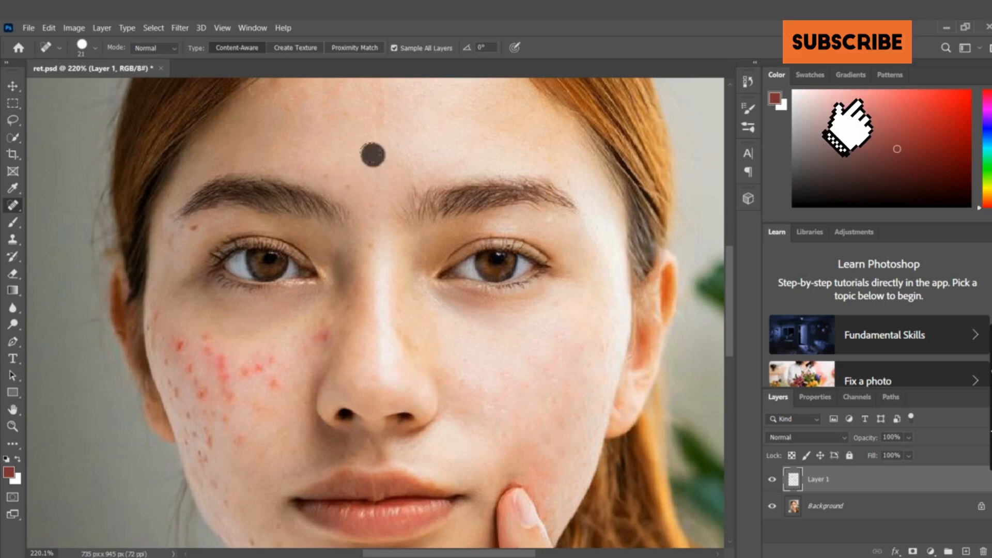
Heal the pinkish patch in the middle of the finger-side cheek, level with the nostrils
scroll(270, 317, "up", 3)
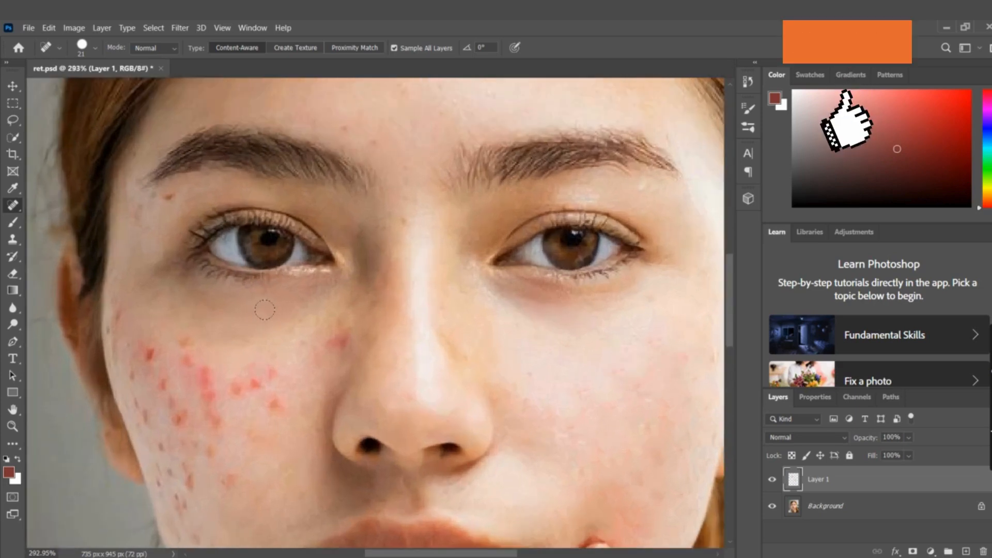
scroll(246, 309, "up", 3)
scroll(233, 346, "down", 6)
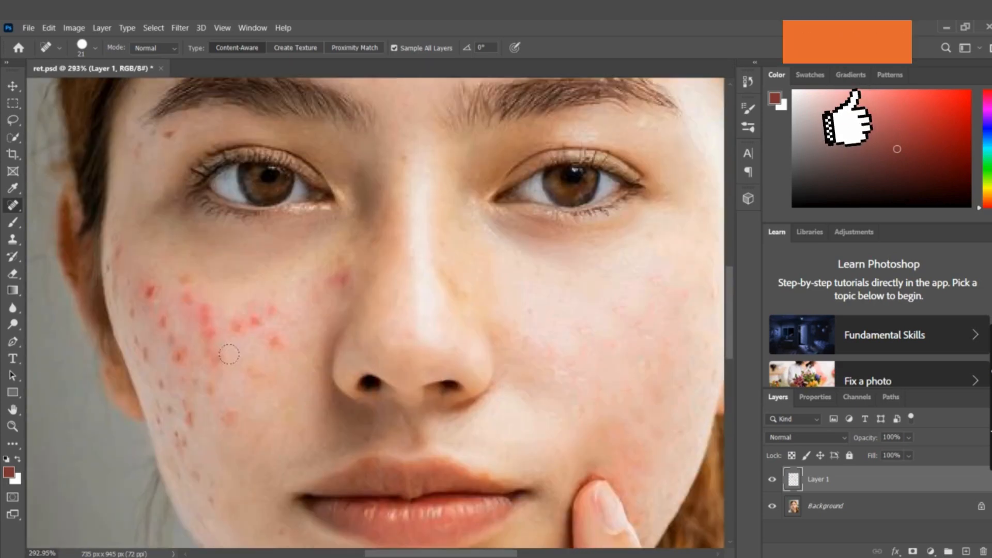
left_click(600, 310)
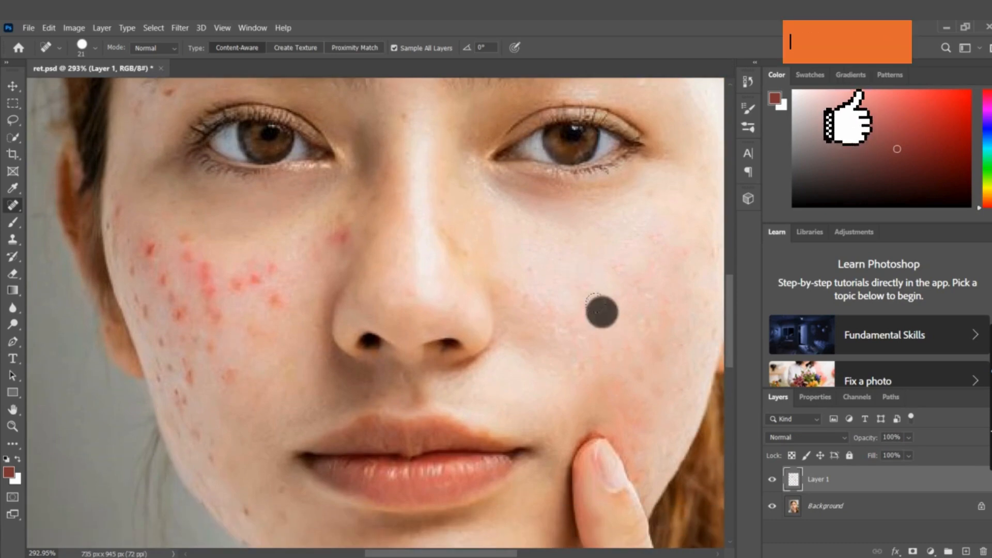
Heal the red spots on the inner part of the opposite cheek, including the one beside the nose
left_click(259, 257)
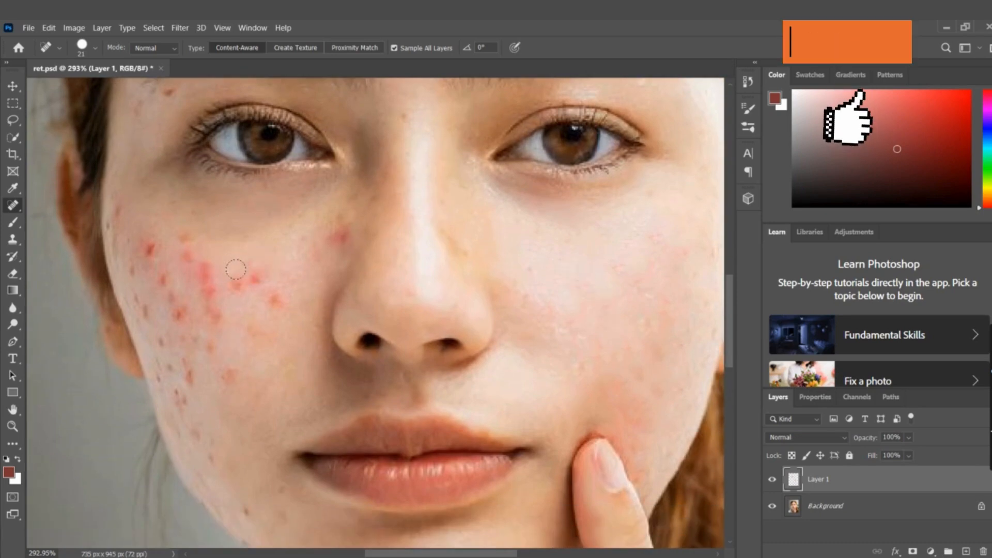
left_click(240, 269)
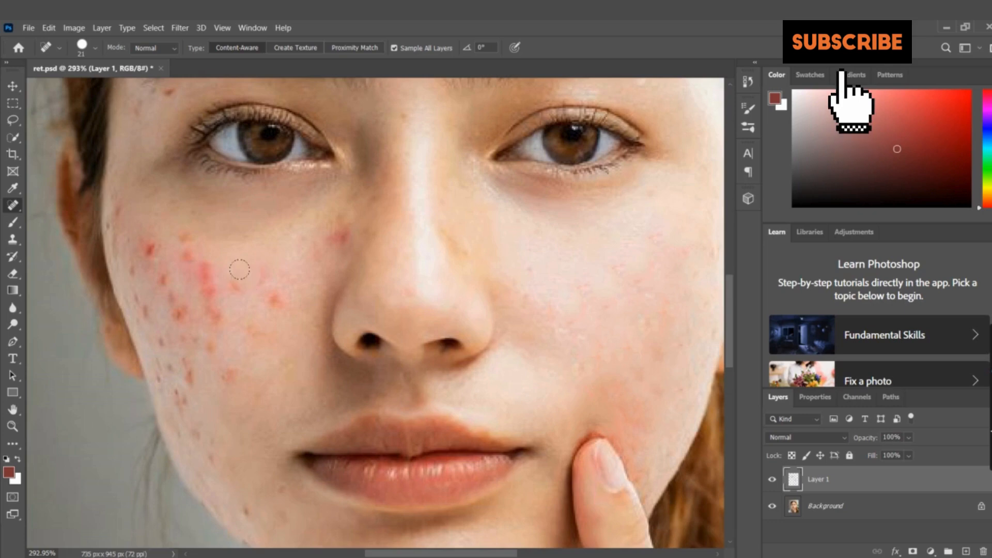
left_click(270, 294)
left_click(263, 278)
left_click(236, 287)
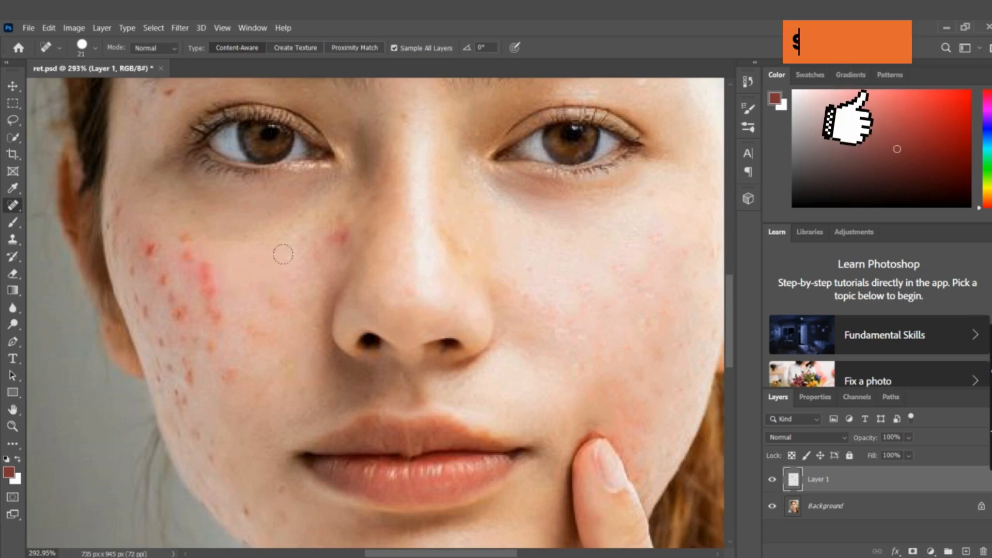
left_click(331, 226)
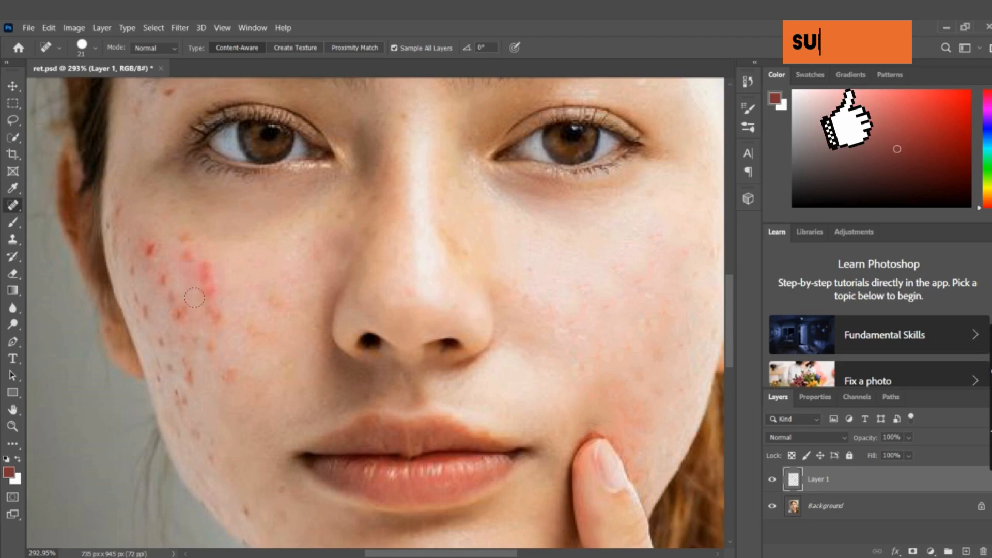
Heal the column of bright red spots in the middle of the ear-side cheek below the outer corner of the eye
left_click(211, 278)
left_click(206, 270)
left_click(208, 300)
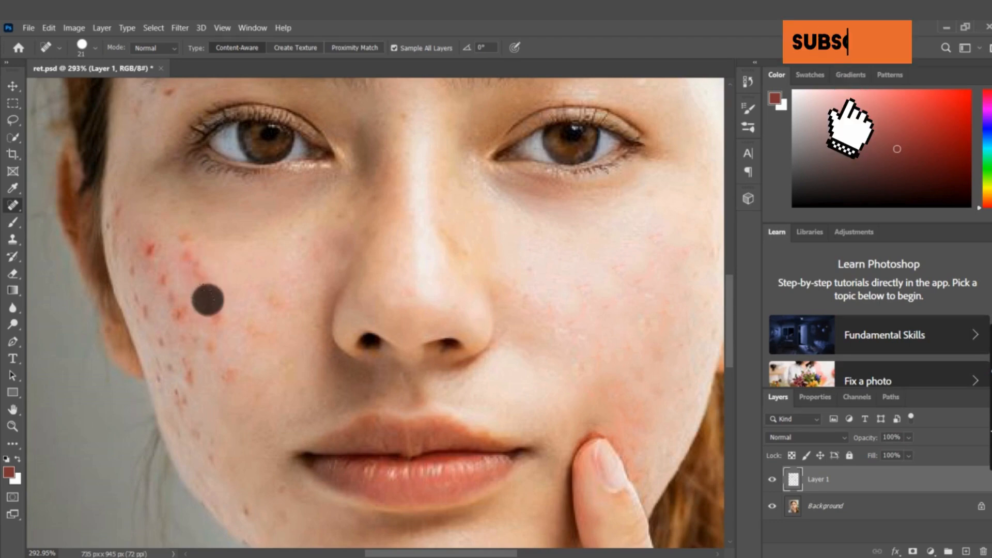
left_click(217, 316)
left_click(245, 268)
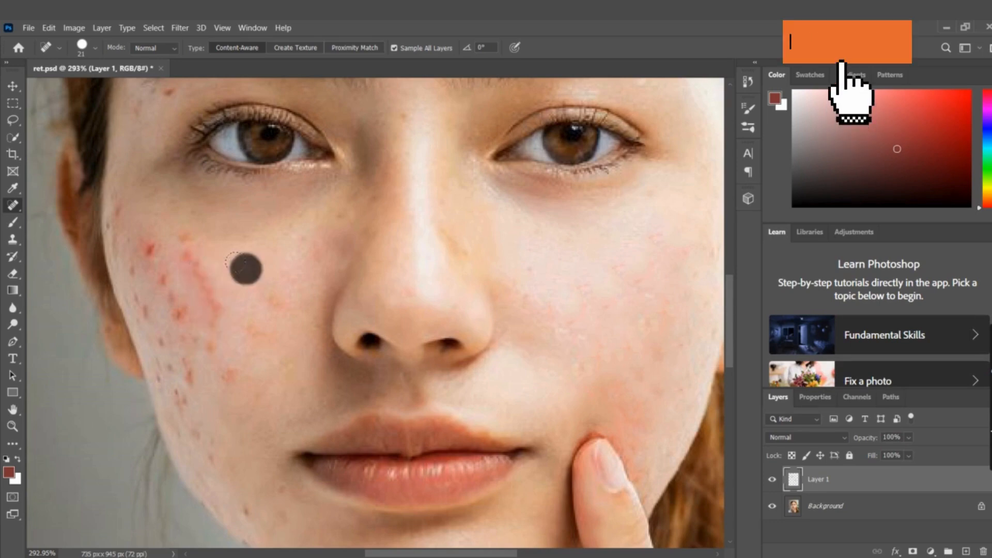
left_click(185, 244)
left_click(251, 268)
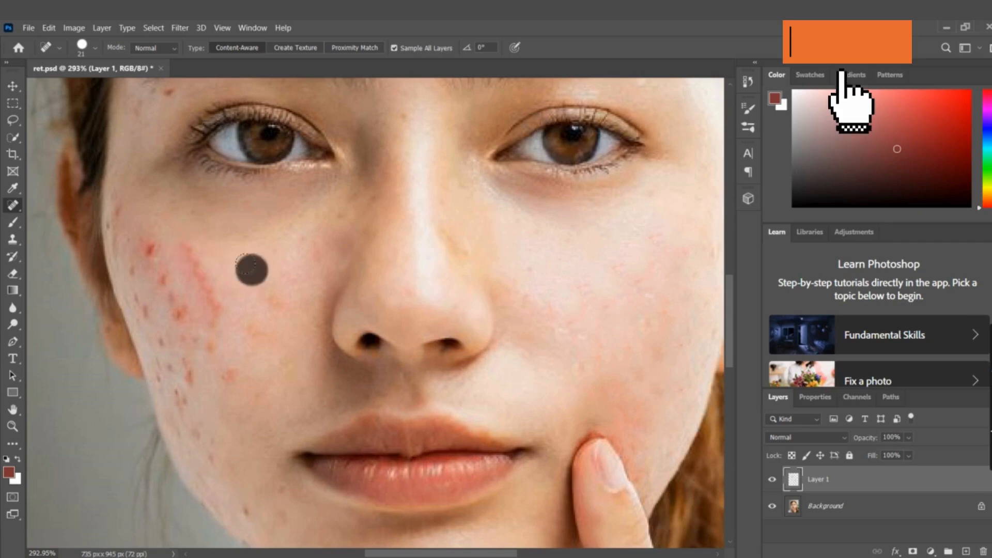
Heal the bright red spot near the outer edge of the ear-side cheek and the small marks just below it
left_click(151, 253)
left_click(259, 272)
left_click(157, 273)
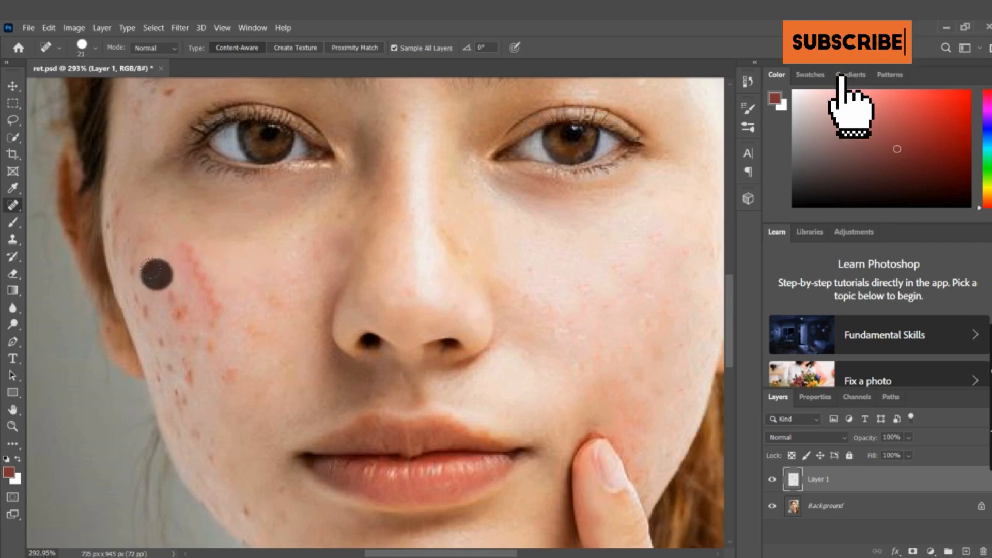
left_click(171, 299)
left_click(160, 273)
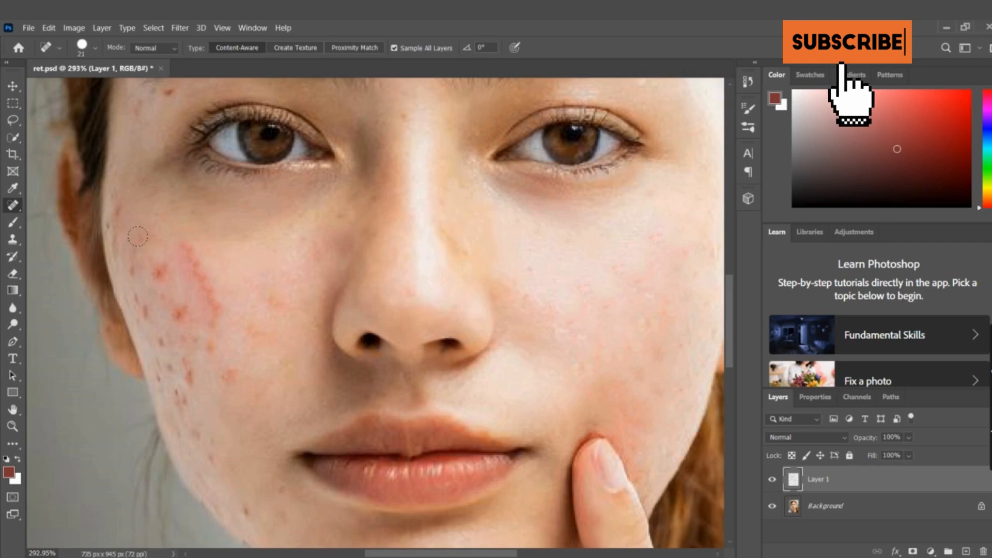
left_click(593, 333)
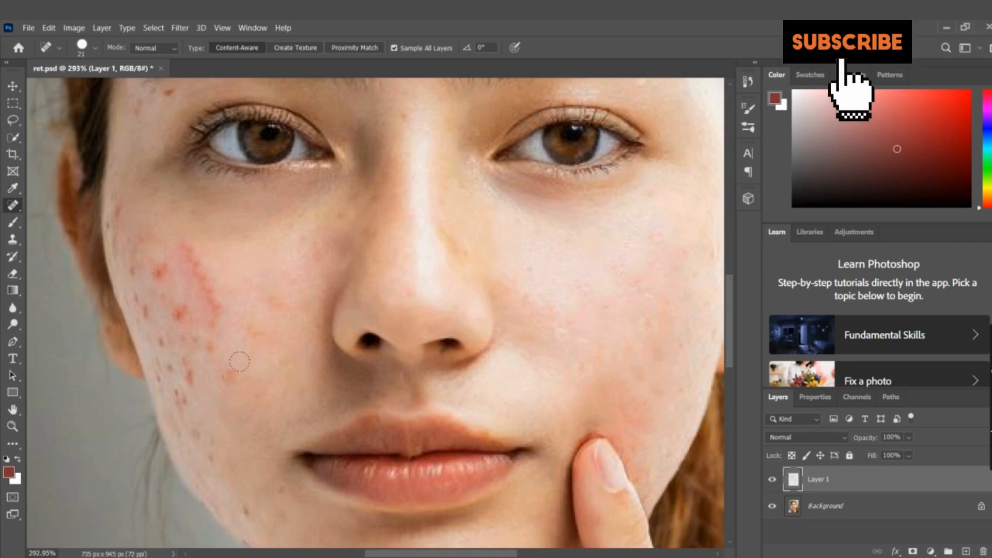
Heal the reddish spot on the lower part of the ear-side cheek and go over the red streak at mid-cheek again
left_click(231, 379)
left_click(609, 337)
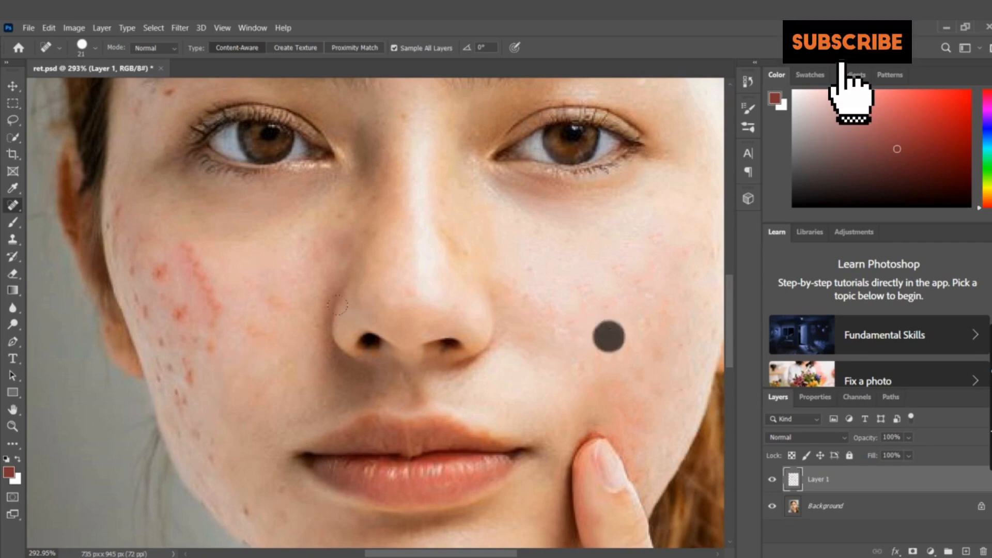
left_click(218, 302)
left_click(195, 268)
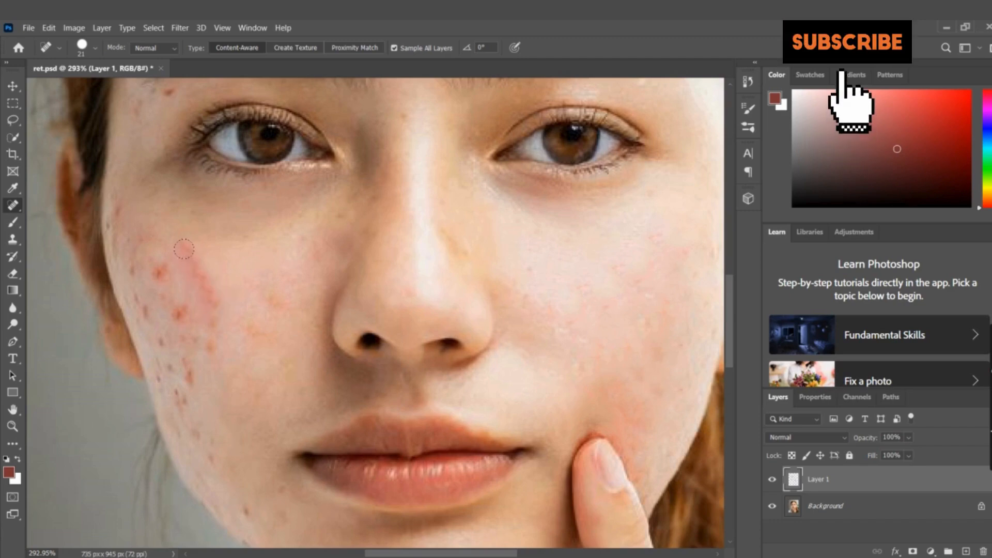
left_click(191, 255)
left_click(638, 304)
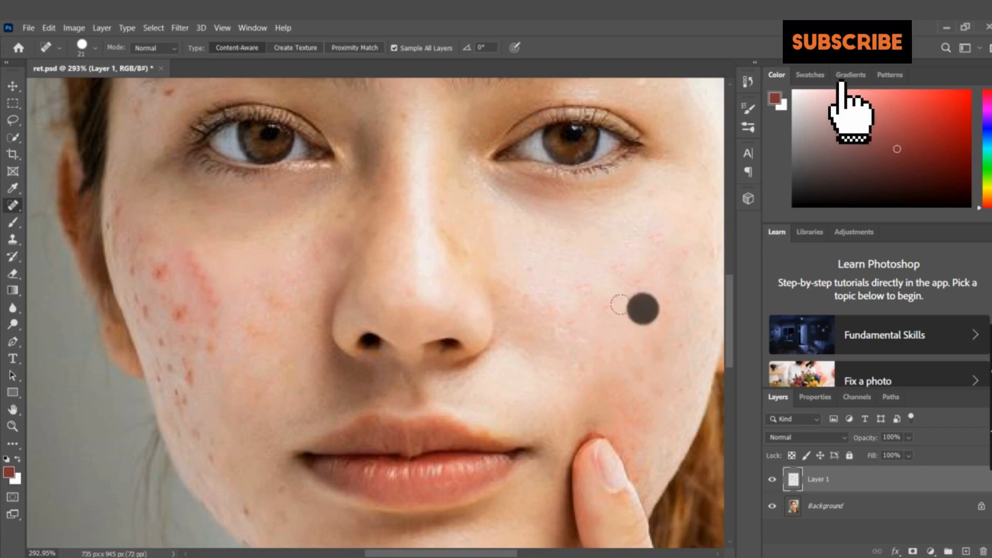
Heal the faint orange spots between the red streak and the nose
left_click(267, 301)
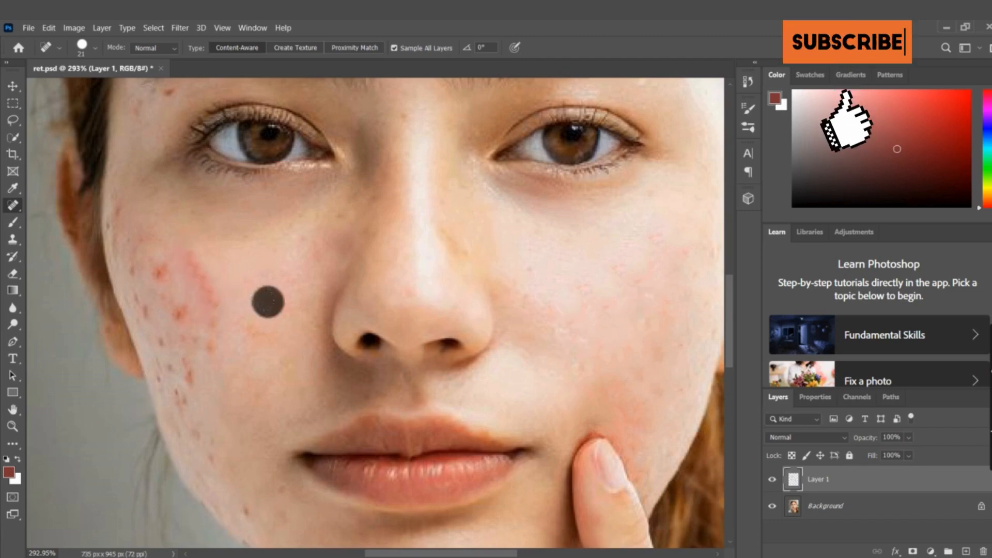
left_click(257, 324)
left_click(580, 341)
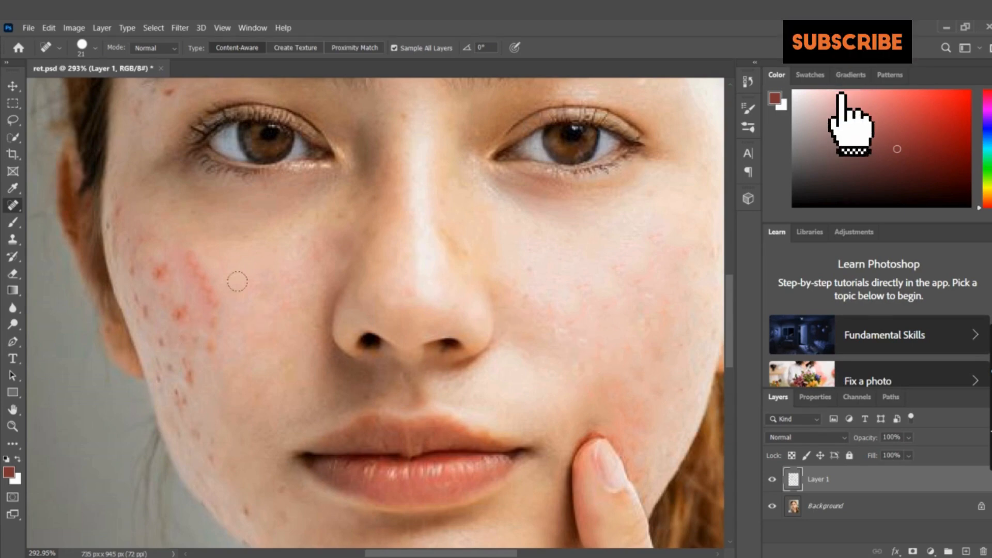
Set the healing brush size to 11 px and dab the upper end of the red streak on the ear-side cheek
left_click(96, 50)
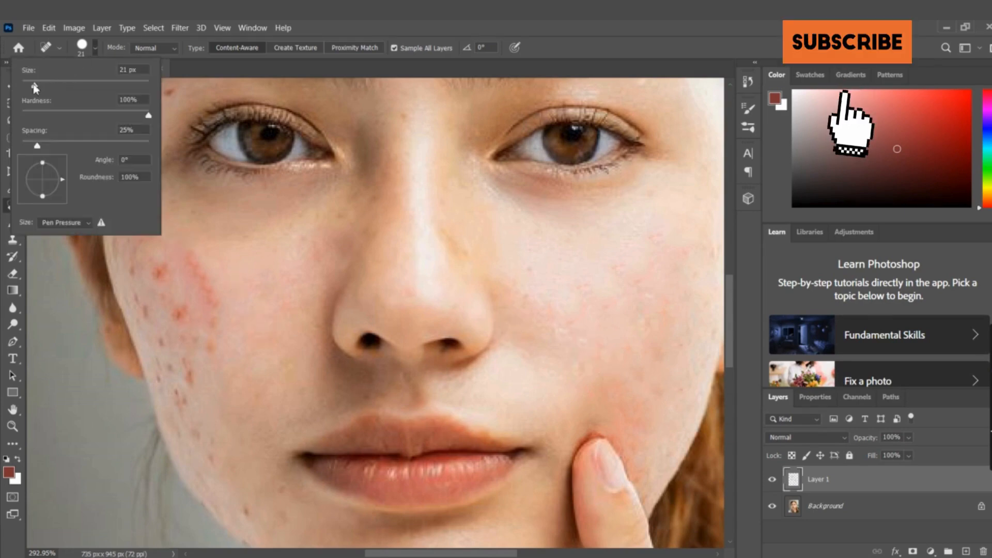
left_click_drag(27, 84, 29, 85)
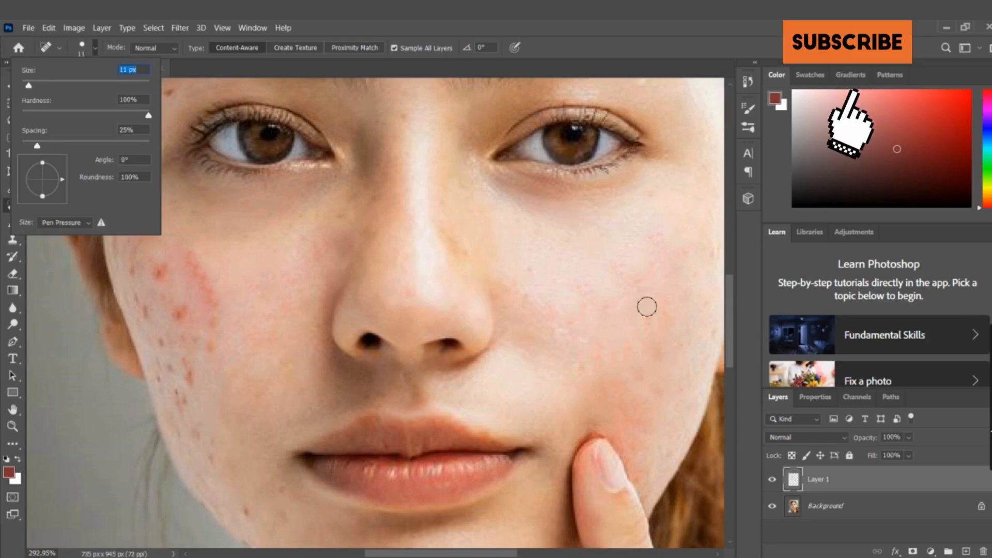
left_click(642, 288)
scroll(184, 301, "up", 5)
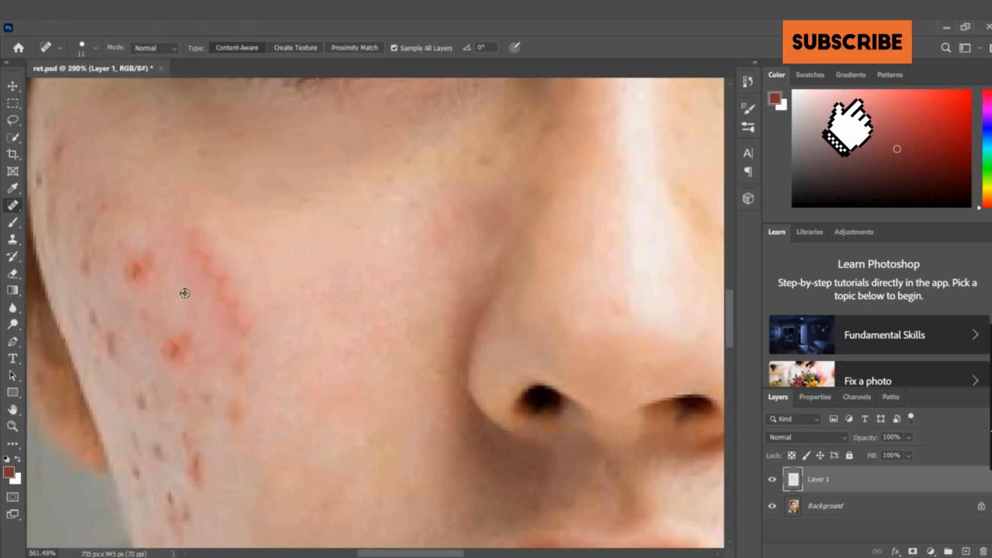
left_click(195, 238)
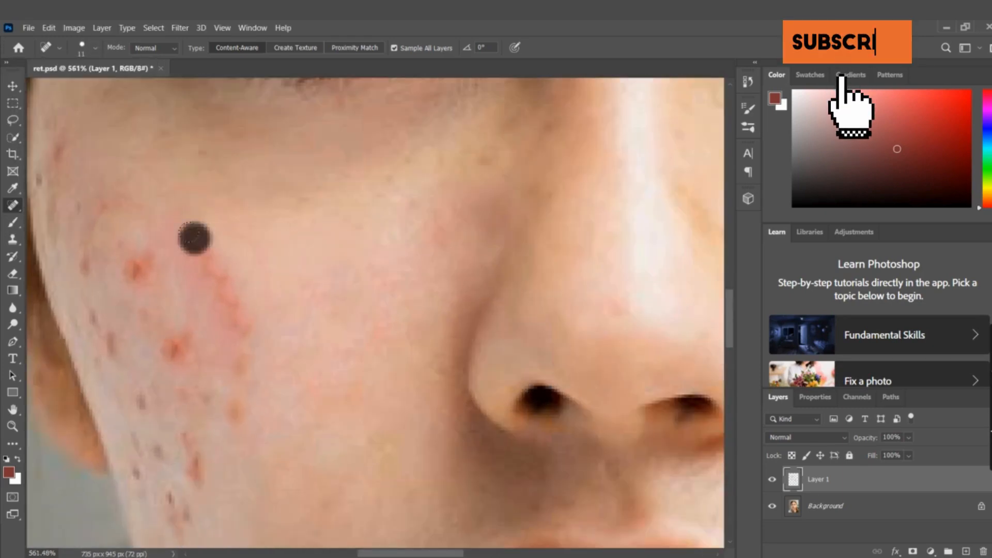
left_click(315, 240)
left_click(201, 259)
left_click(303, 251)
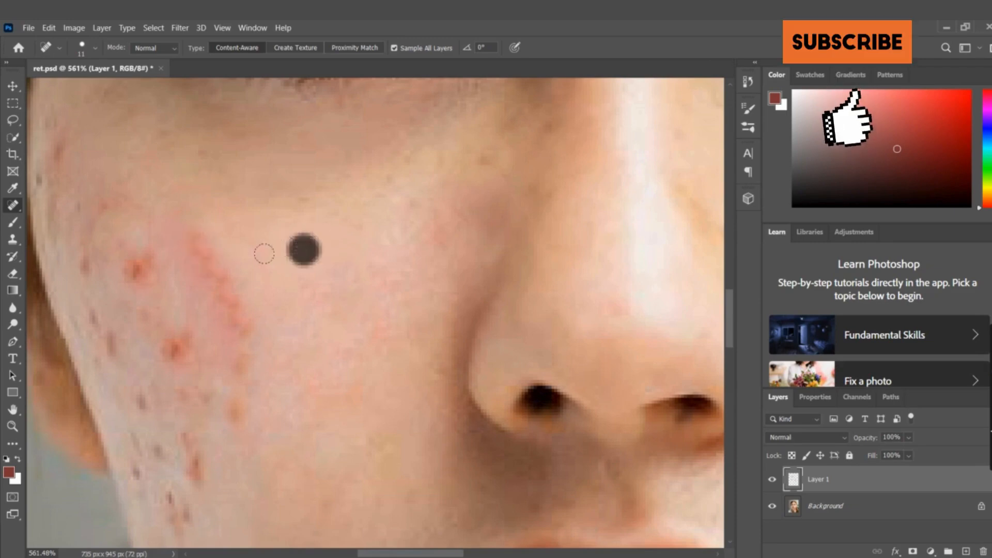
Brush along the full length of the red streak on the cheek to heal it
left_click(225, 279)
left_click(222, 303)
left_click_drag(197, 241, 238, 341)
left_click(306, 270)
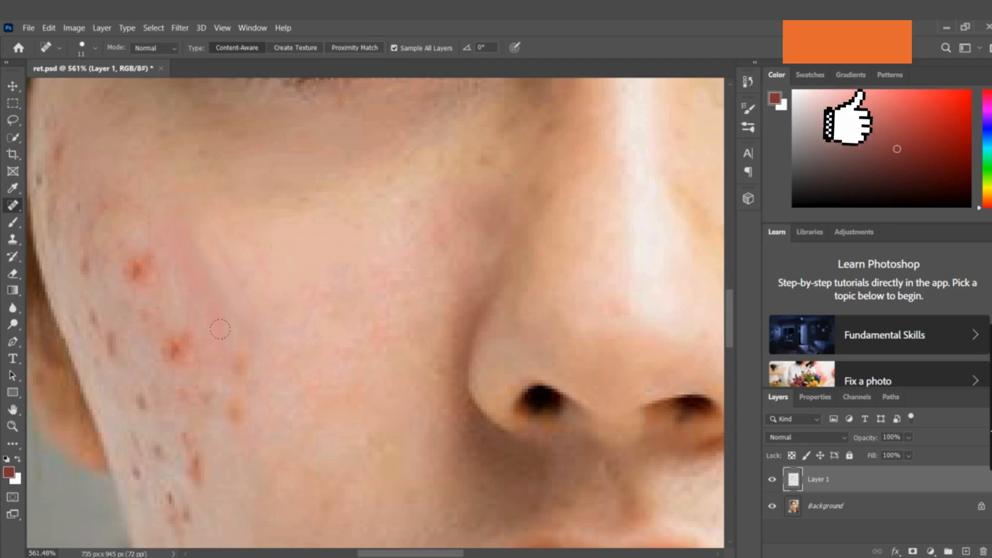
left_click_drag(221, 255, 240, 299)
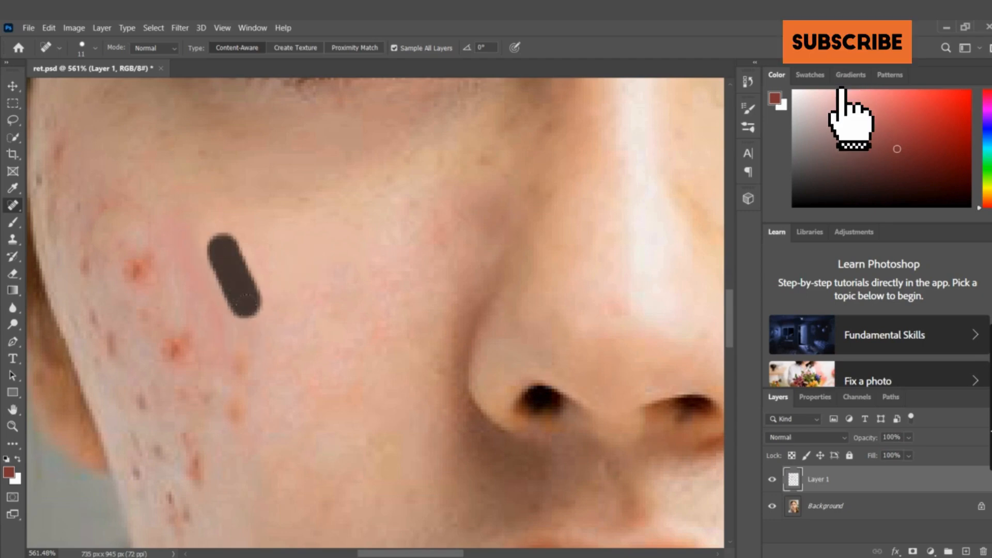
left_click(284, 270)
Heal the two distinct red spots between the healed streak and the outer edge of the cheek
left_click(133, 268)
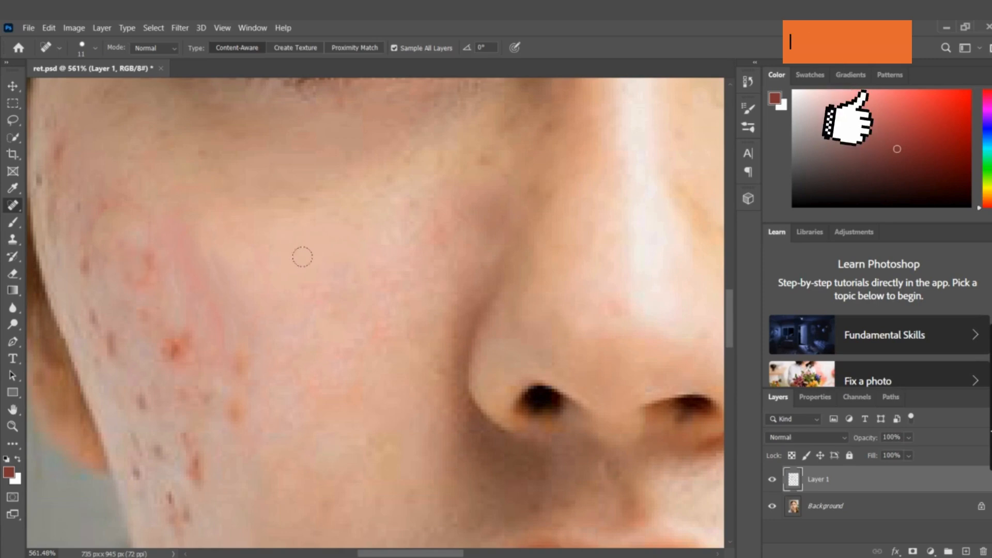
left_click(311, 262)
mouse_move(139, 252)
left_mouse_down()
mouse_move(132, 292)
mouse_move(150, 291)
left_mouse_up()
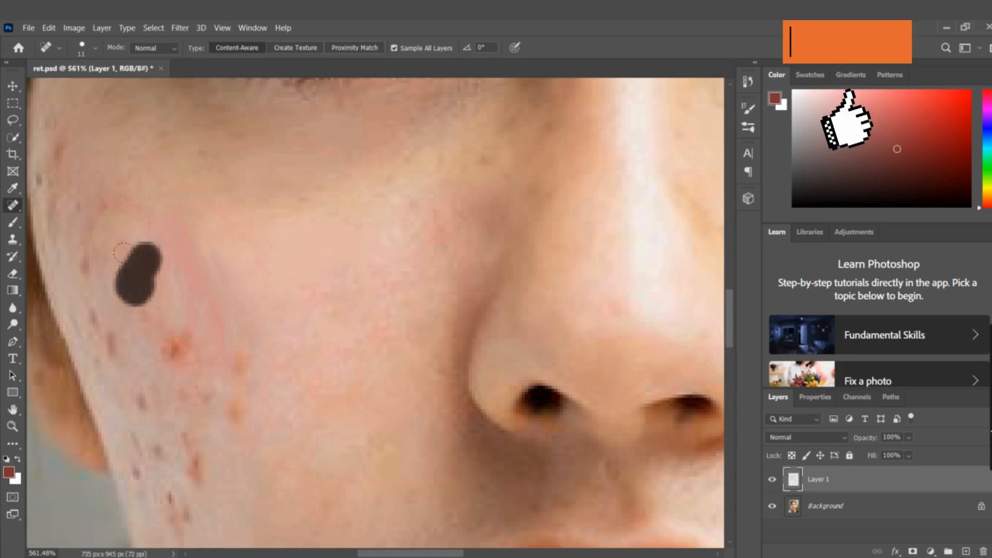
left_click(171, 347)
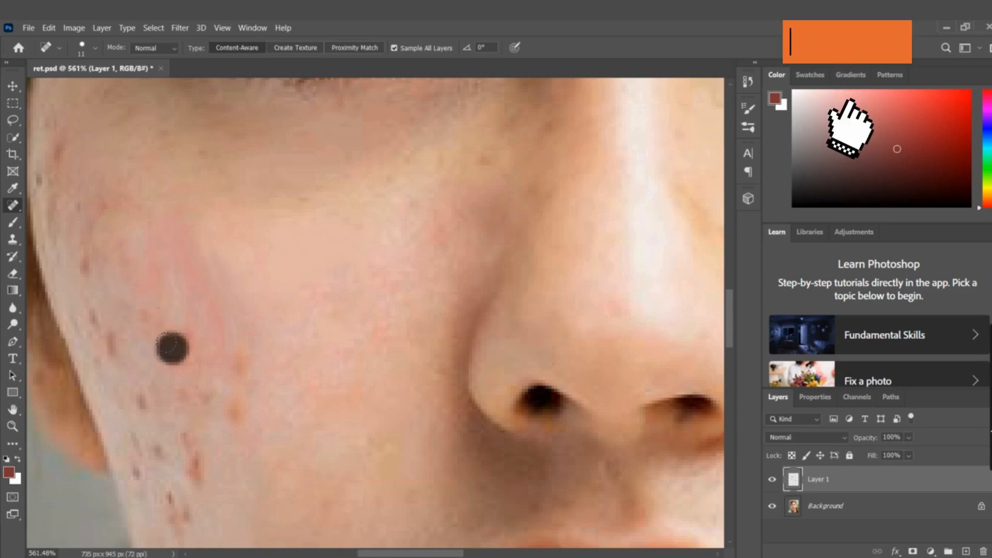
left_click(301, 310)
Heal the orange-red spots at the lower end of the former streak, about level with the nostrils
scroll(299, 308, "down", 2)
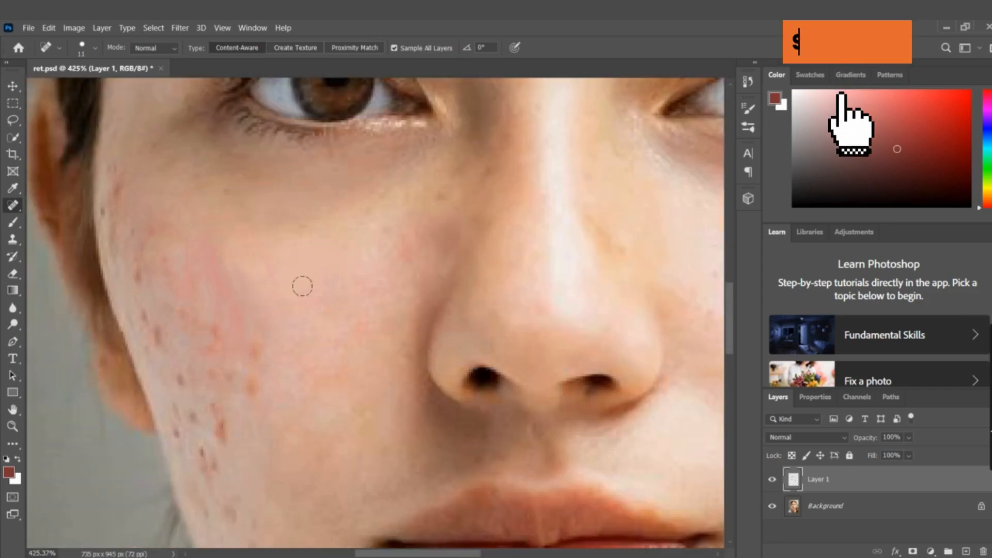
left_click(305, 287)
left_click(252, 384)
left_click(315, 297)
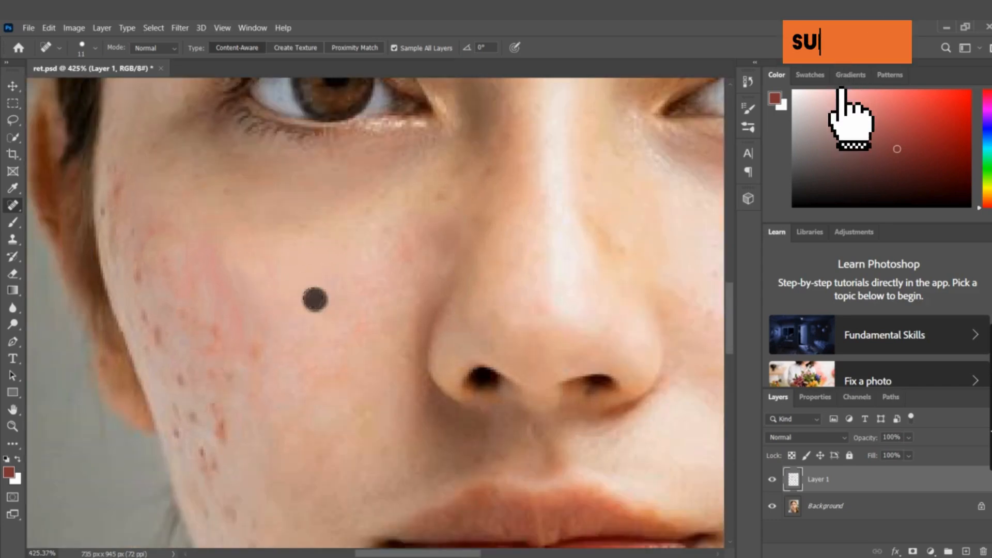
left_click(259, 350)
left_click(220, 328)
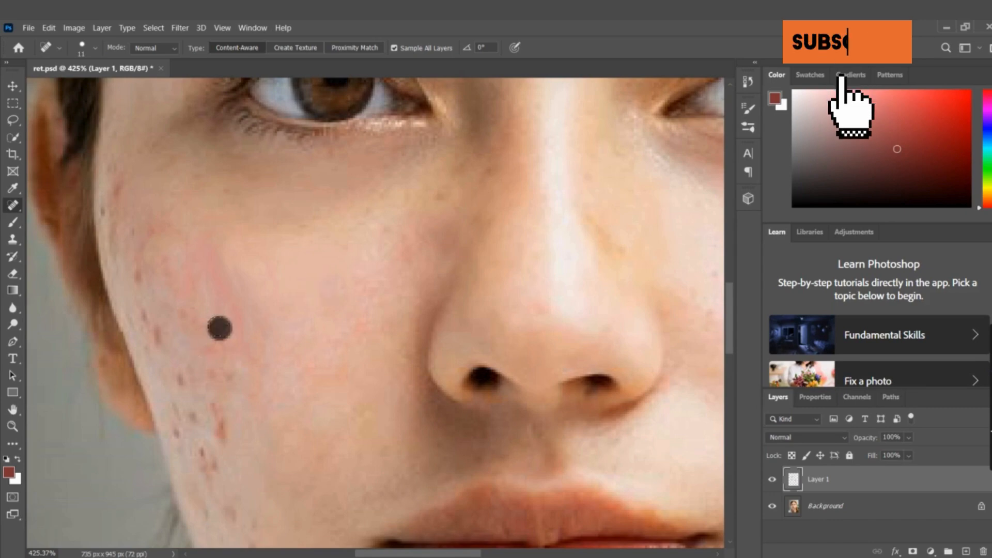
left_click(212, 339)
left_click(313, 288)
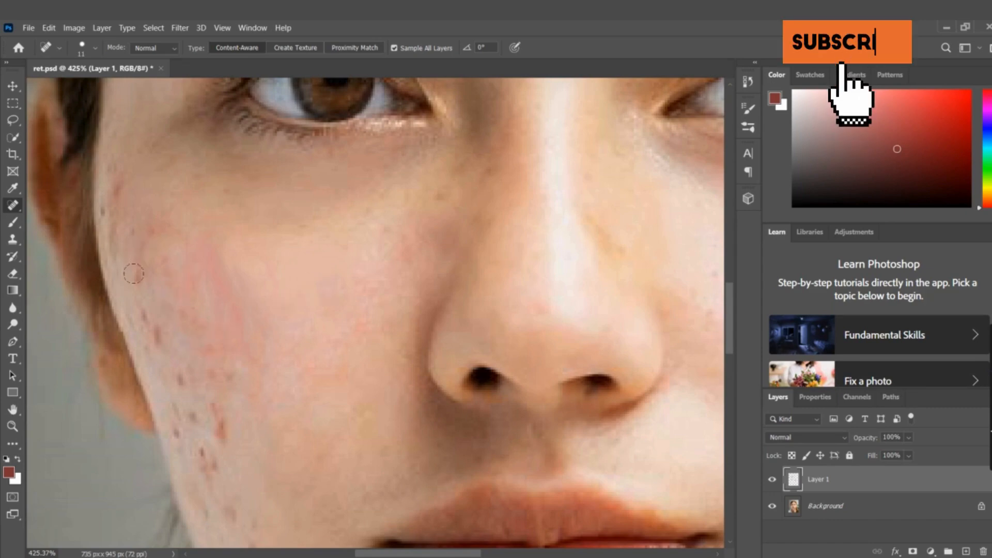
Heal the small brown and red marks along the upper outer edge of the cheek, up toward the temple
left_click(143, 248)
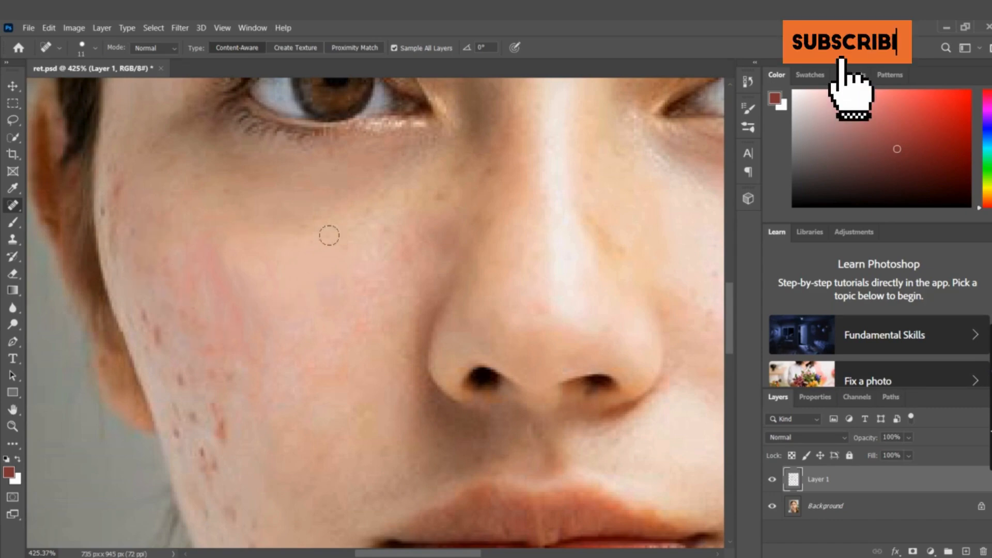
left_click(378, 239)
left_click(132, 222)
left_click(129, 240)
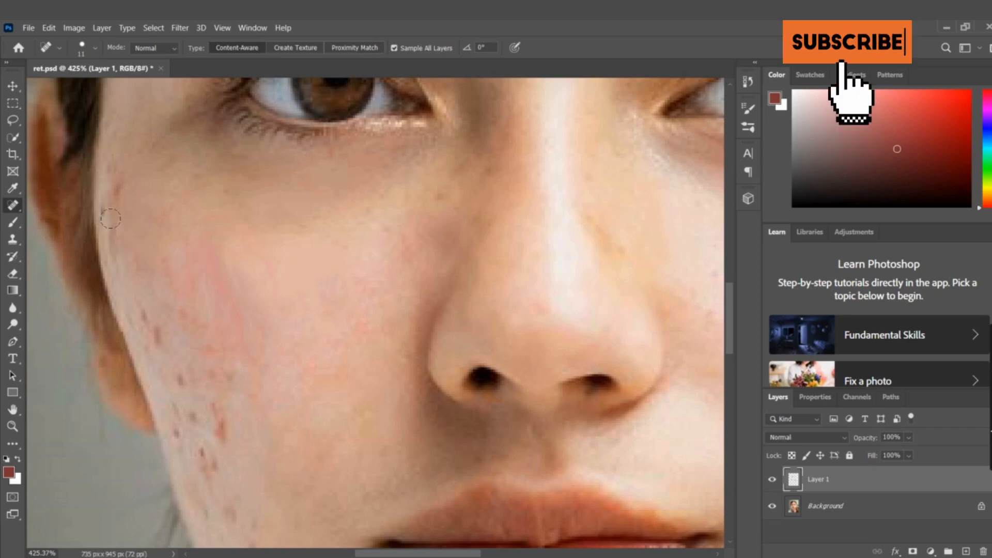
left_click(111, 220)
left_click(102, 203)
left_click(352, 235)
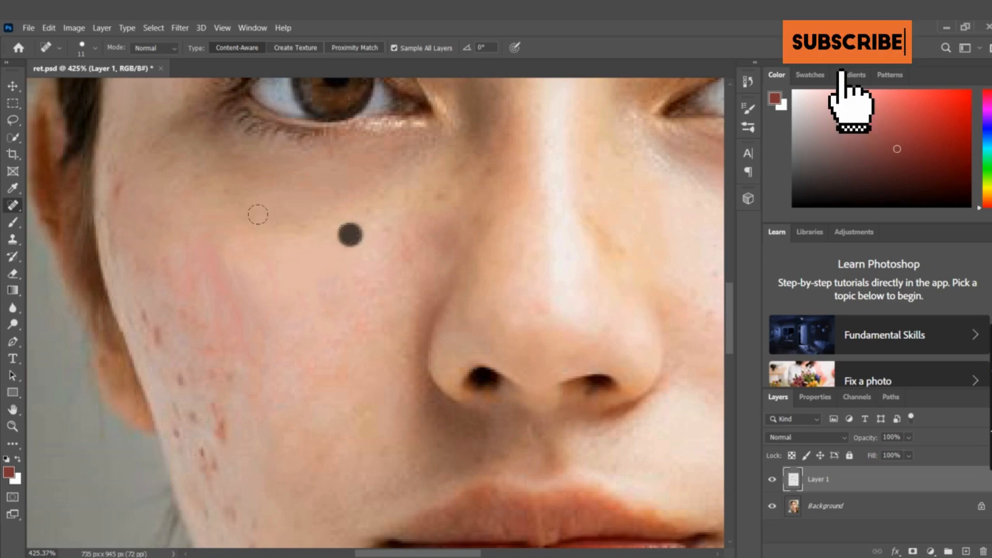
left_click(118, 189)
left_click(114, 170)
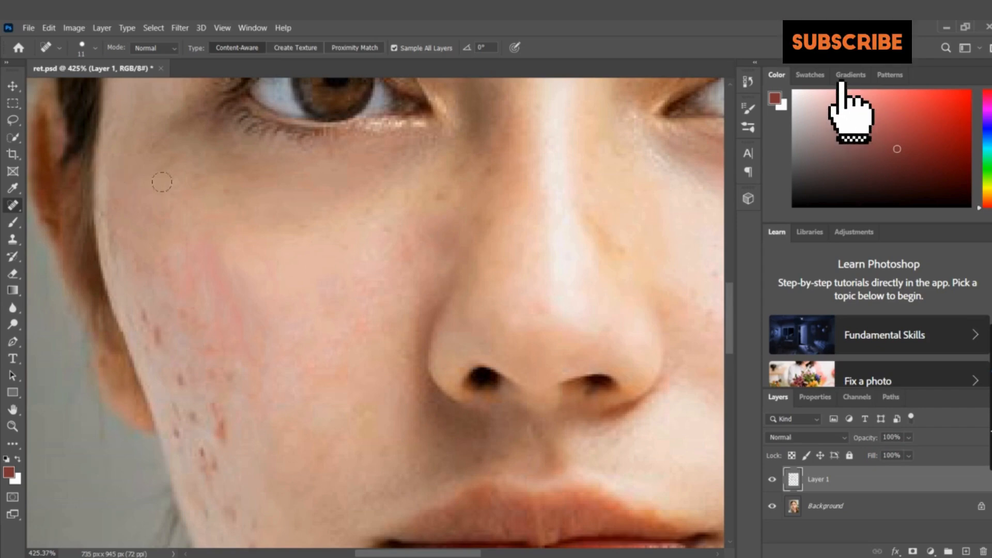
left_click(330, 242)
Heal the elongated red mark and the small dark spots on the lower outer cheek below nostril level
left_click(183, 374)
left_click(284, 316)
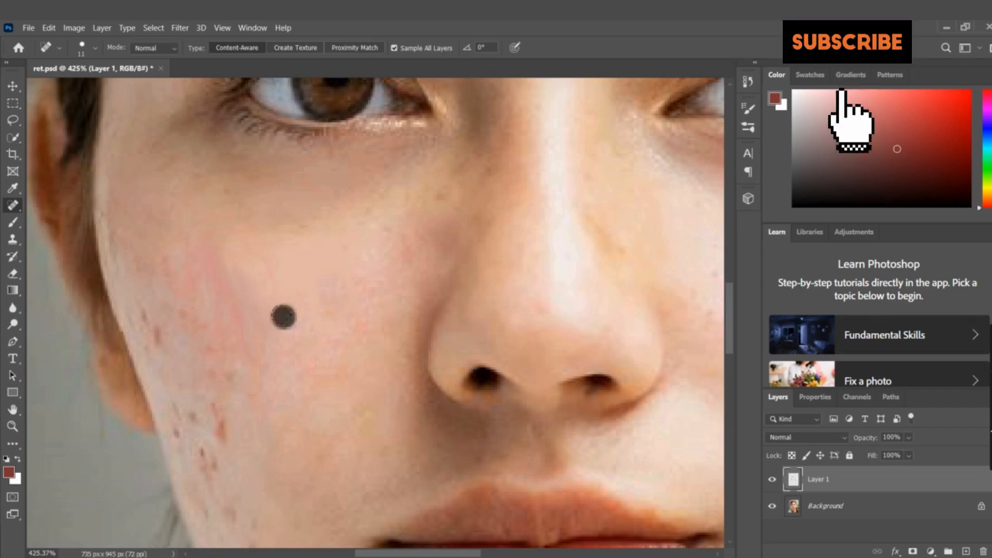
left_click(217, 415)
left_click(216, 409)
left_click(220, 430)
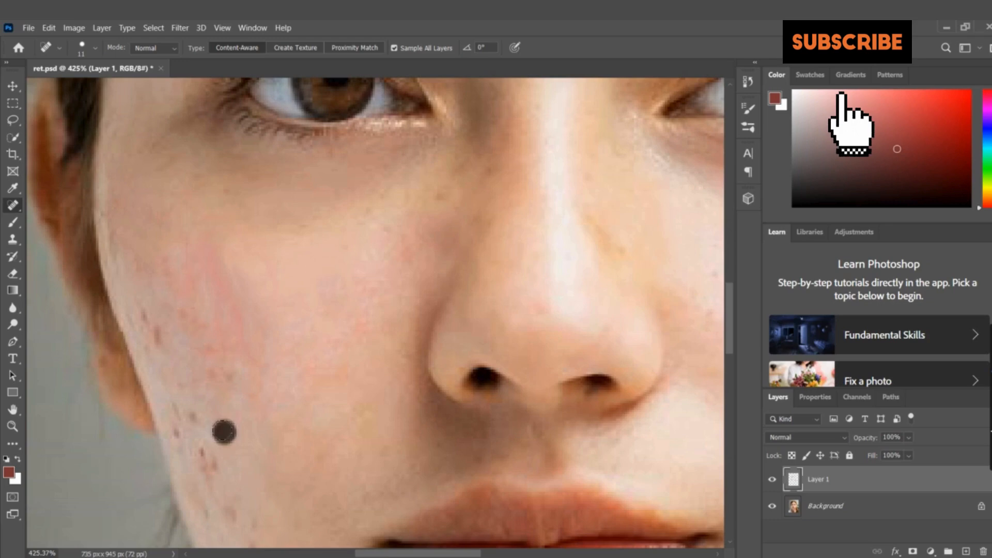
left_click(296, 330)
left_click(182, 411)
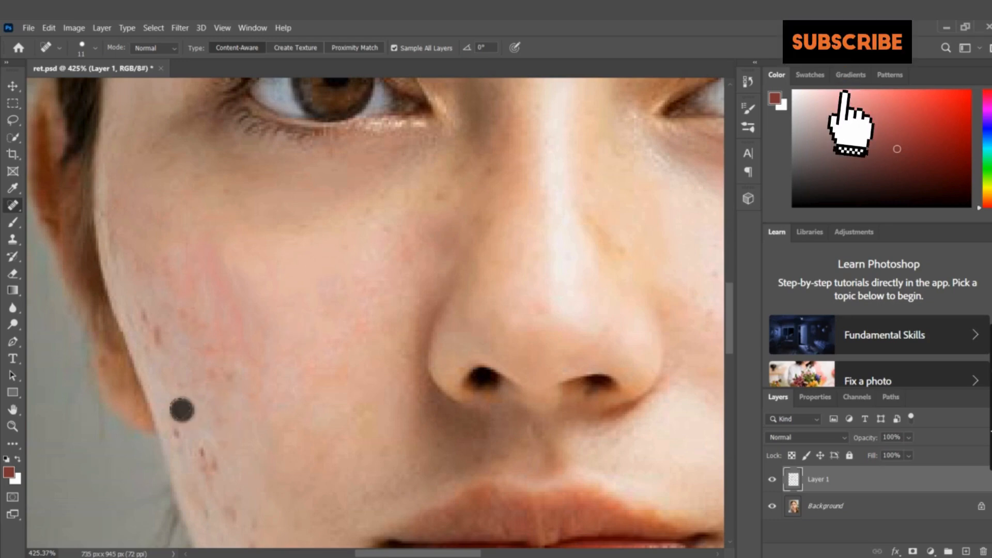
left_click(296, 330)
left_click(181, 431)
left_click(275, 375)
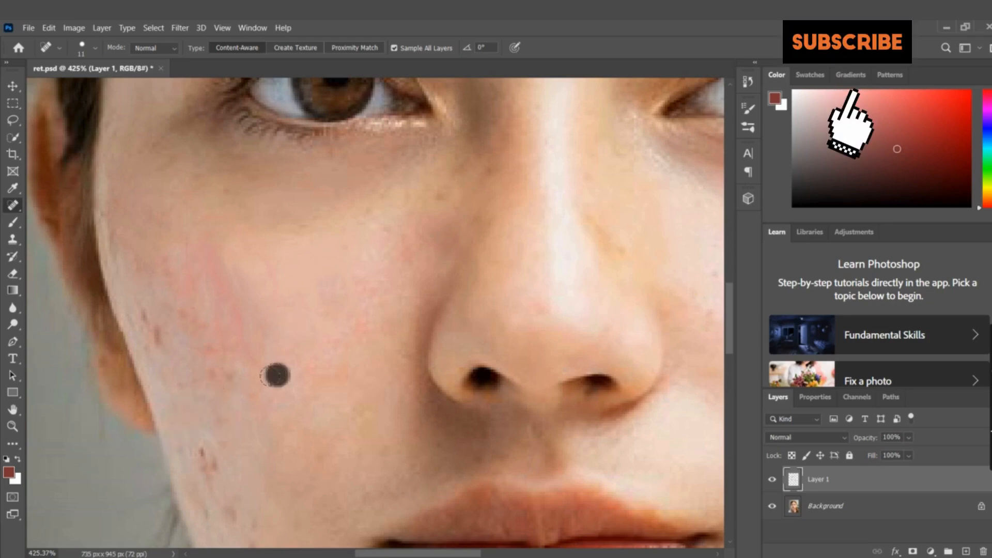
Heal the cluster of dark red marks on the lower cheek near the jawline, about level with the upper lip
left_click(201, 450)
left_click(212, 466)
left_click(259, 408)
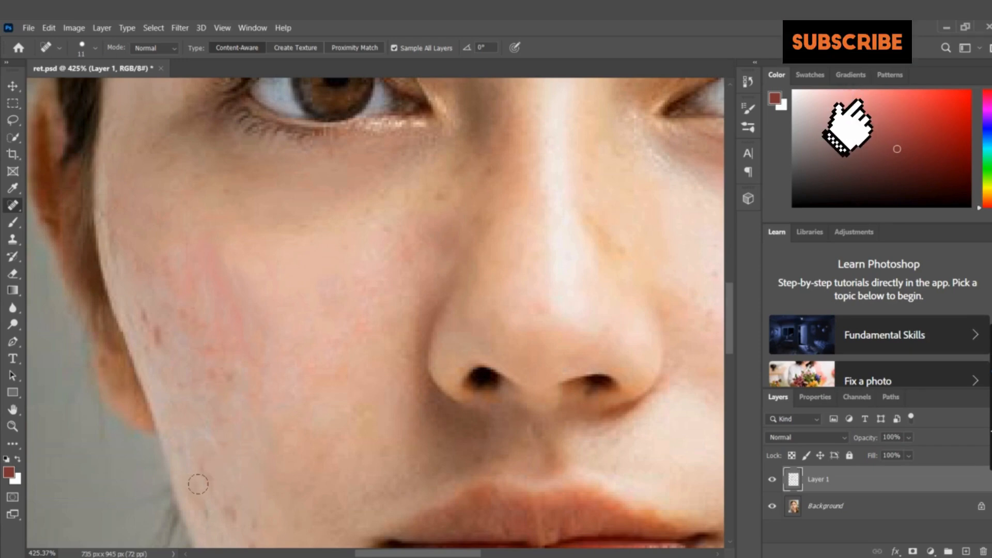
scroll(233, 416, "down", 3)
left_click(233, 427)
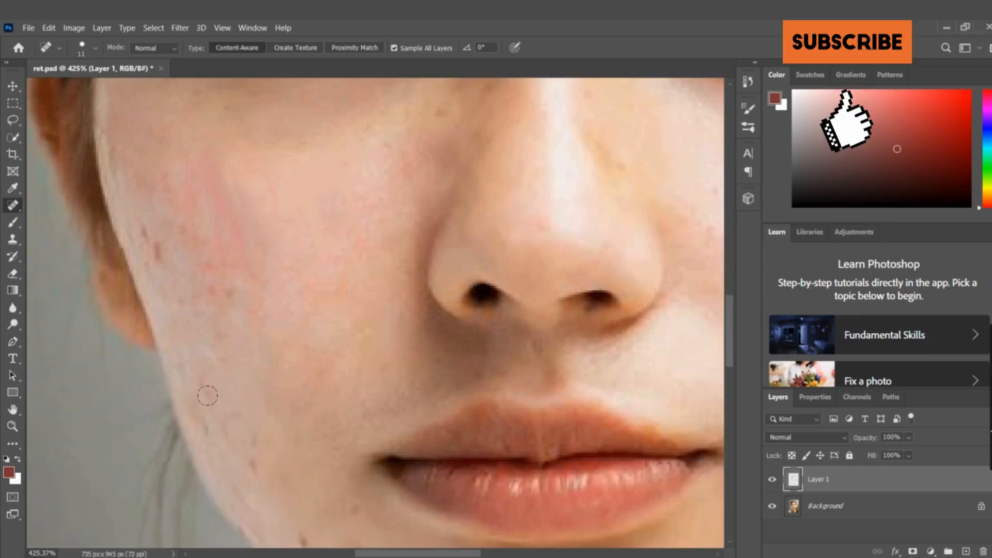
Heal the faint red and brown marks on the lower cheek and along the jawline, from upper-lip level to just below the mouth corner
left_click(207, 394)
left_click(204, 384)
left_click(265, 369)
left_click(254, 445)
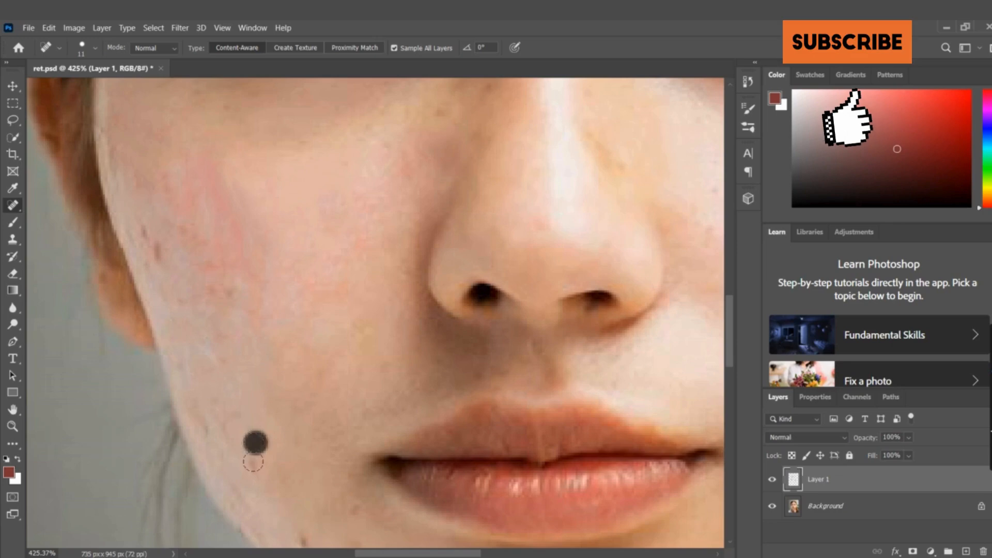
left_click(255, 464)
left_click(231, 444)
left_click(213, 434)
left_click(208, 429)
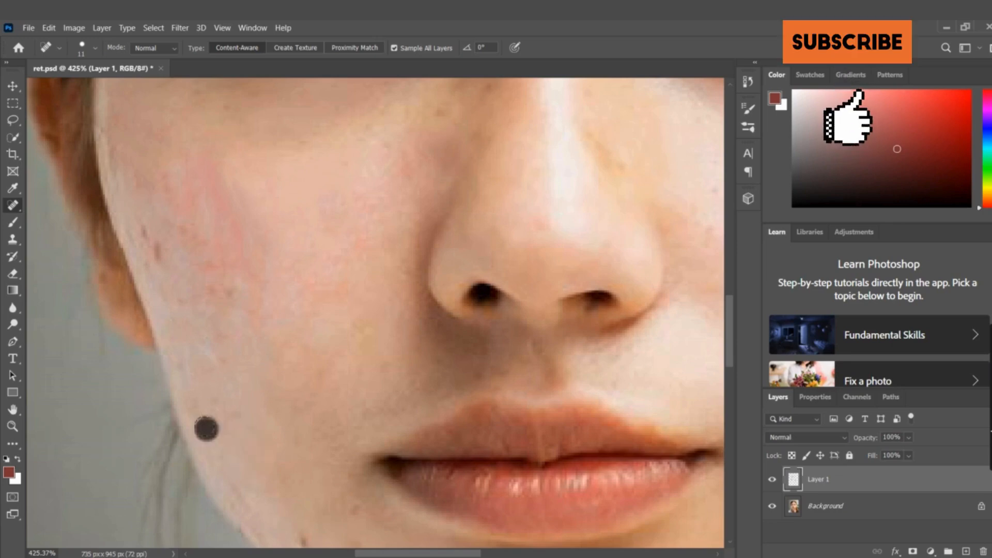
left_click(272, 373)
Heal the elongated dark marks along the outer edge of the cheek, just above earlobe level
left_click(159, 250)
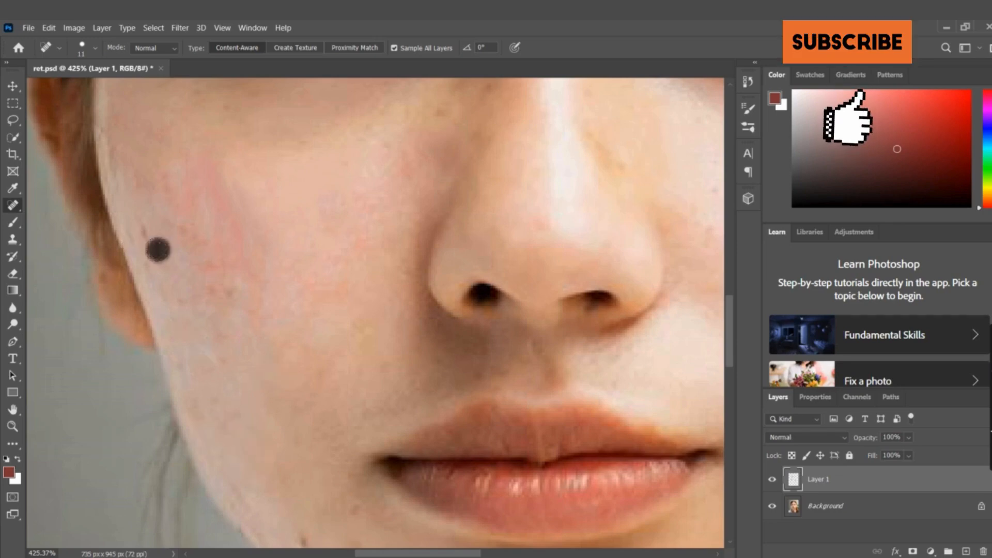
left_click(165, 265)
left_click(145, 233)
left_click(151, 260)
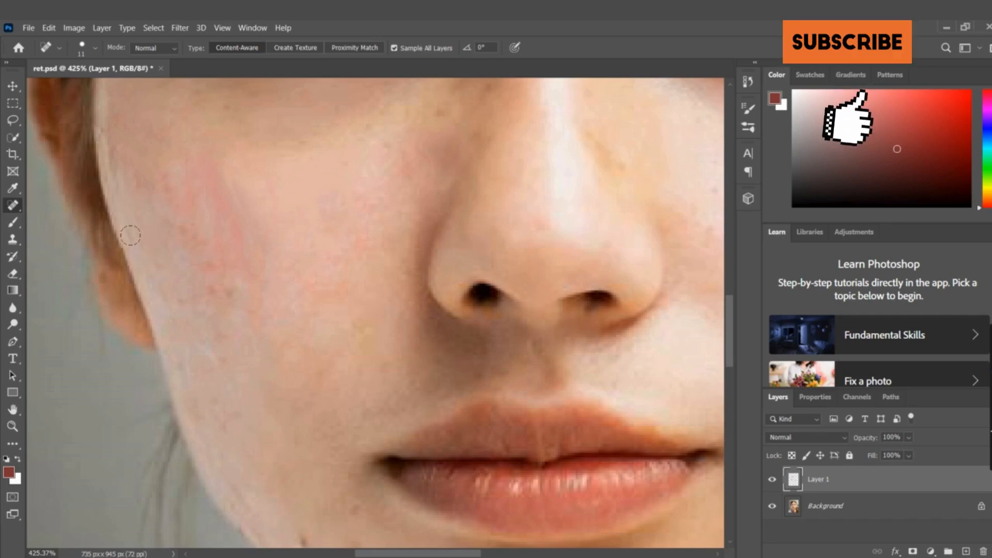
left_click(134, 236)
Heal the small brown and red spots on the outer middle cheek, from nostril level down toward the upper lip
left_click(207, 256)
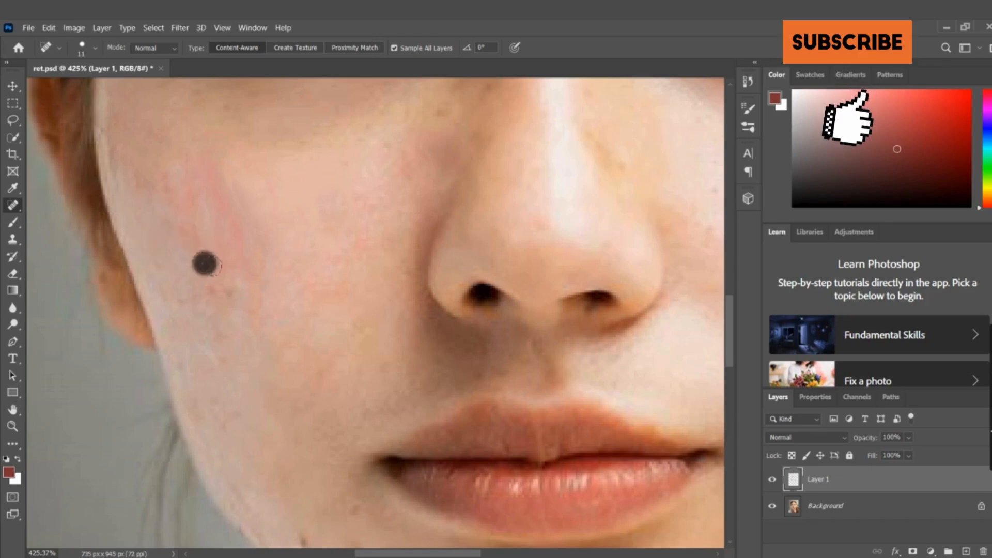
left_click(233, 290)
left_click(207, 324)
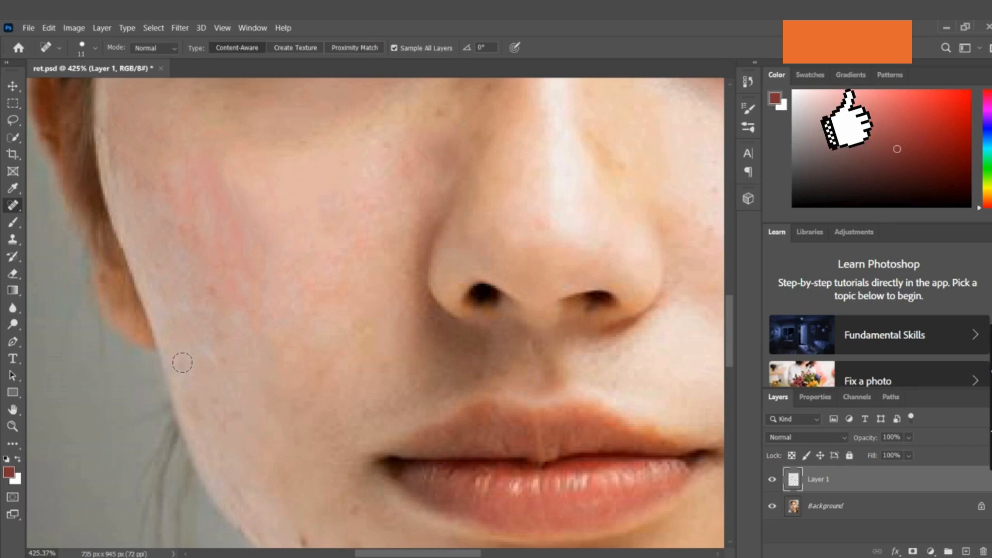
left_click(223, 363)
Heal the dark spots on the jaw below and outside the mouth corner, including the one on the jawline edge
scroll(180, 204, "down", 5)
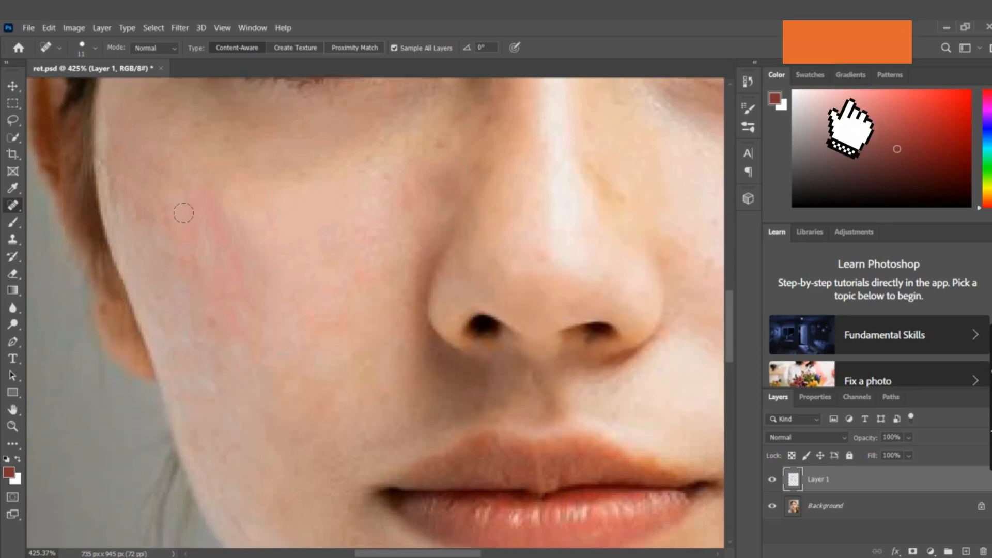
scroll(212, 250, "down", 3)
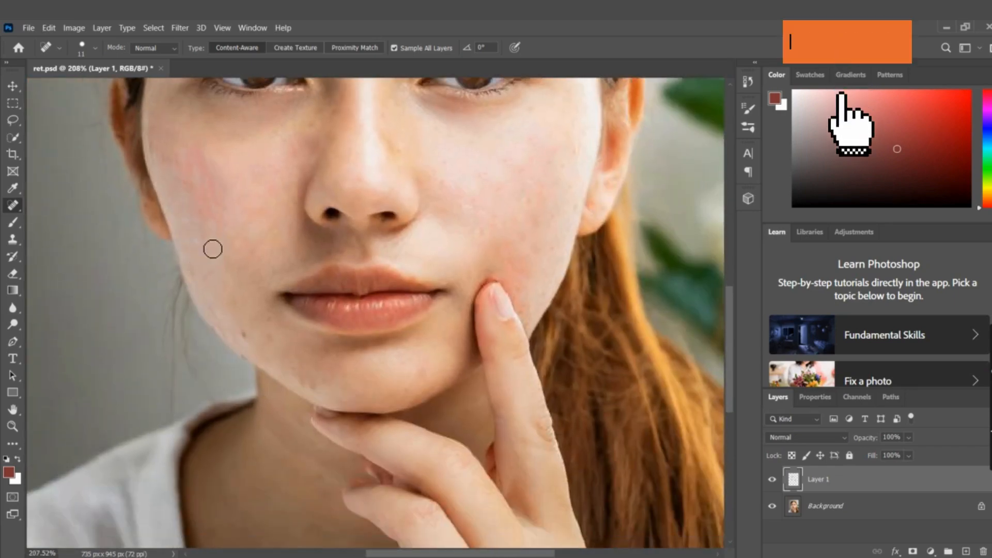
scroll(231, 310, "up", 6)
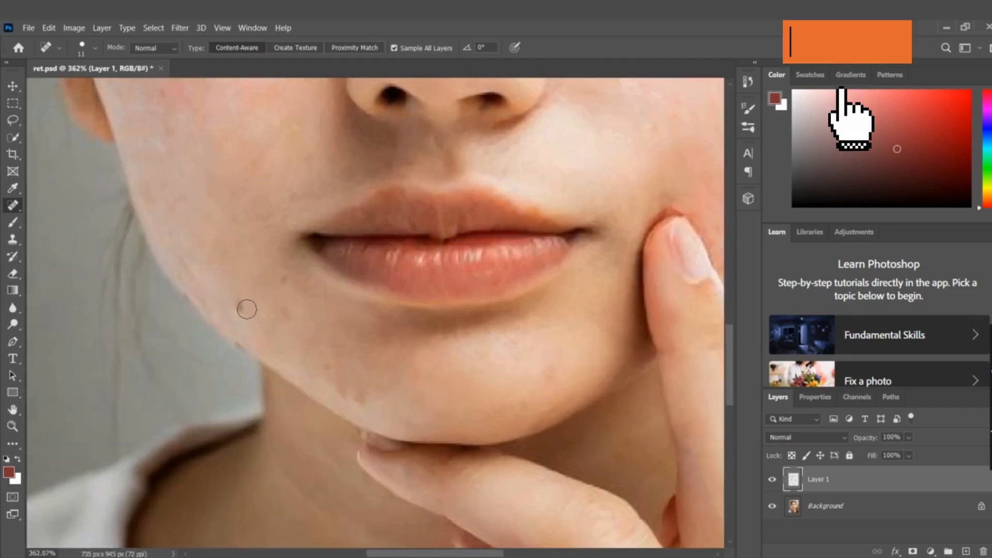
left_click(243, 307)
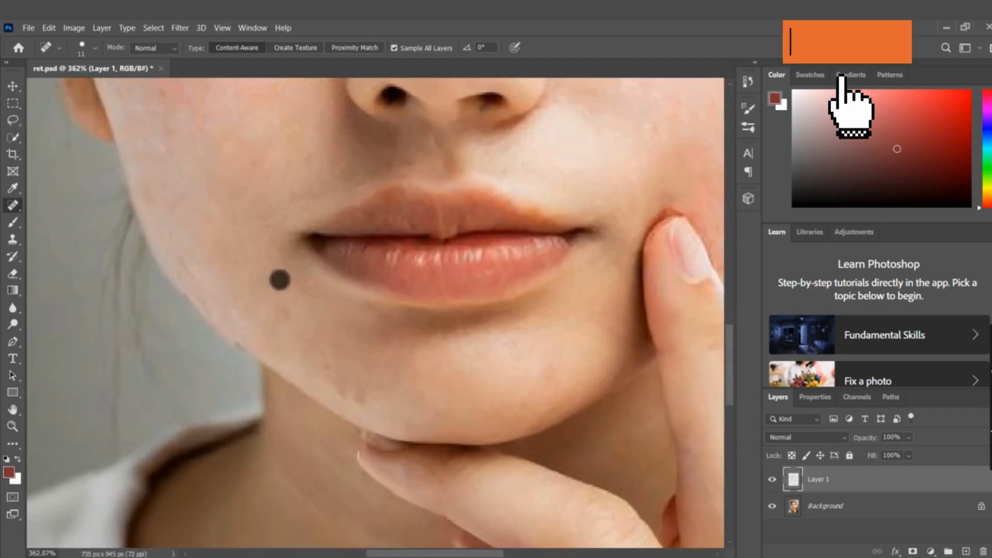
left_click(243, 337)
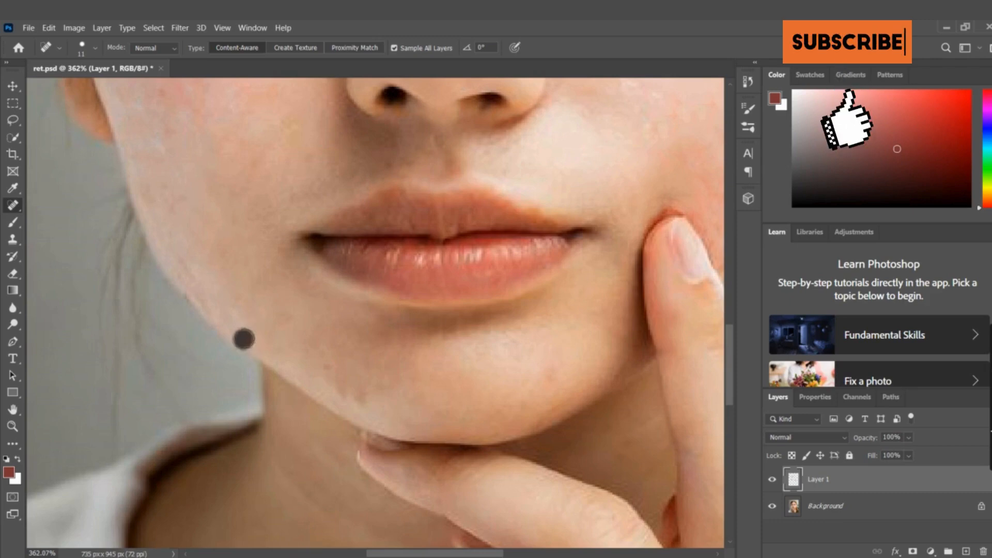
Heal the small red spot on the chin's far side and the brown marks on its near lower edge above the fingers
left_click(554, 369)
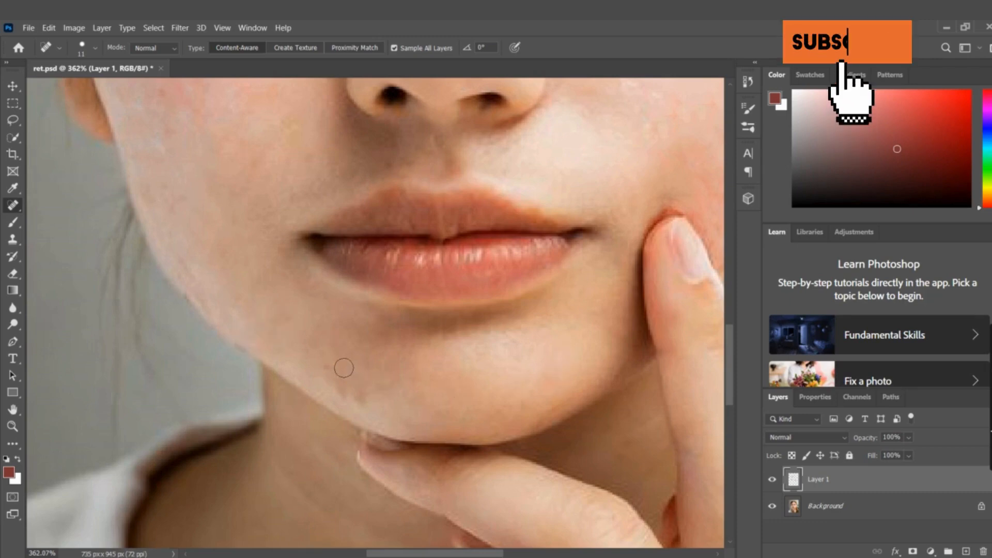
left_click(353, 393)
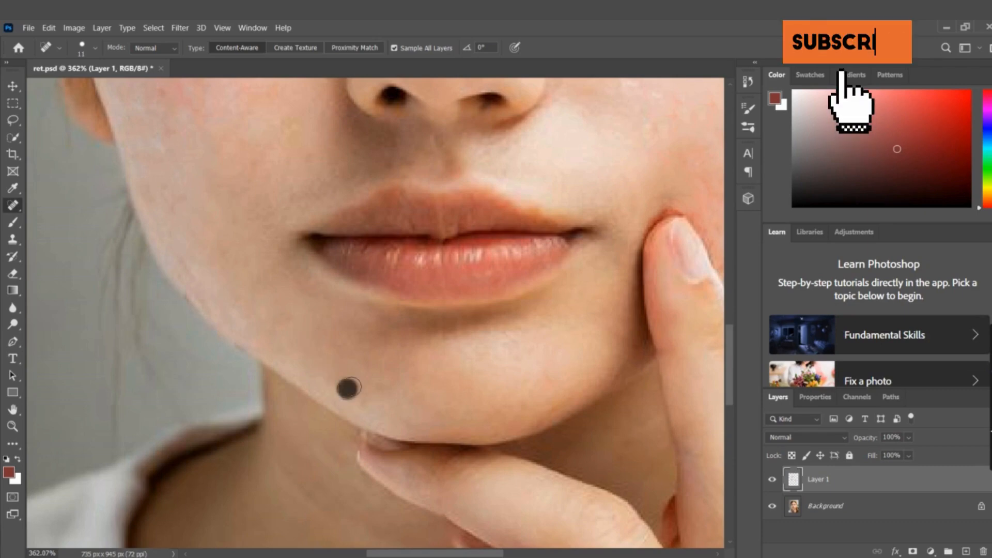
left_click(361, 392)
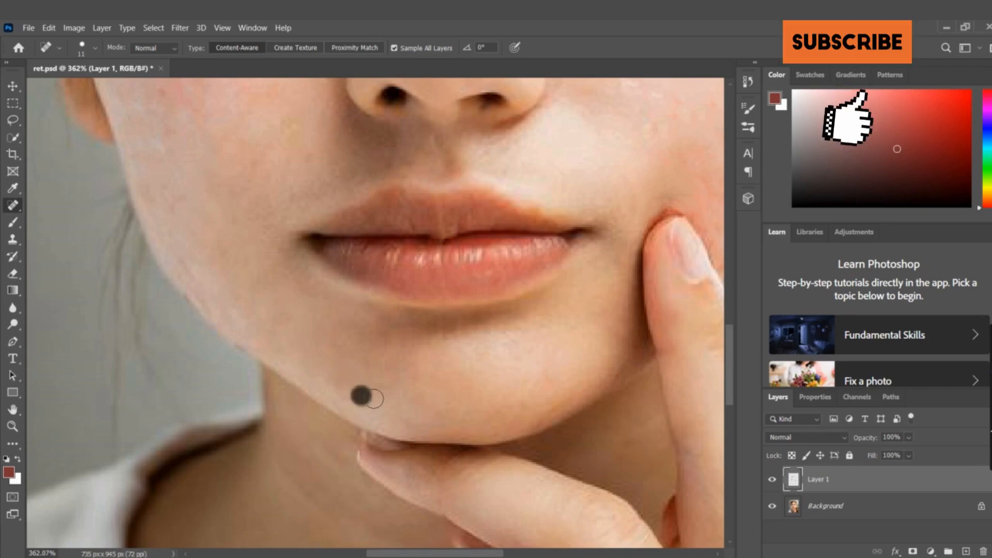
left_click(349, 377)
Heal the pink streaks and small red spots on the middle of the cheek with short strokes and single dabs
scroll(352, 355, "down", 10)
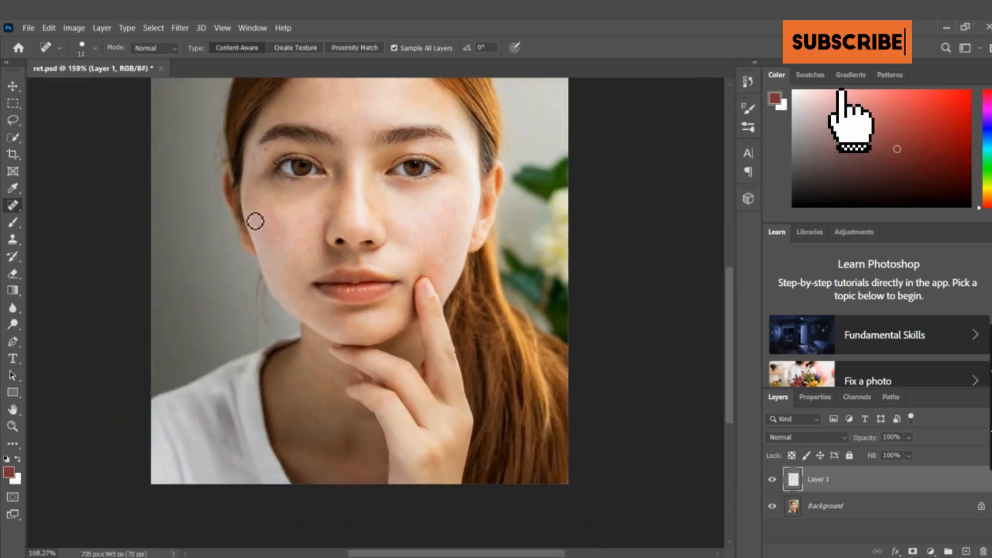
scroll(255, 221, "up", 10)
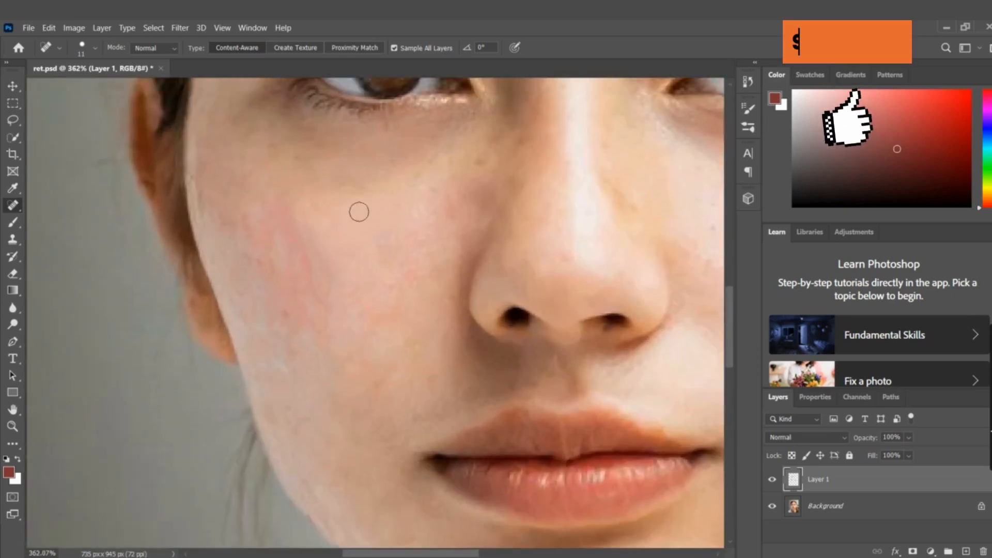
left_click(357, 217)
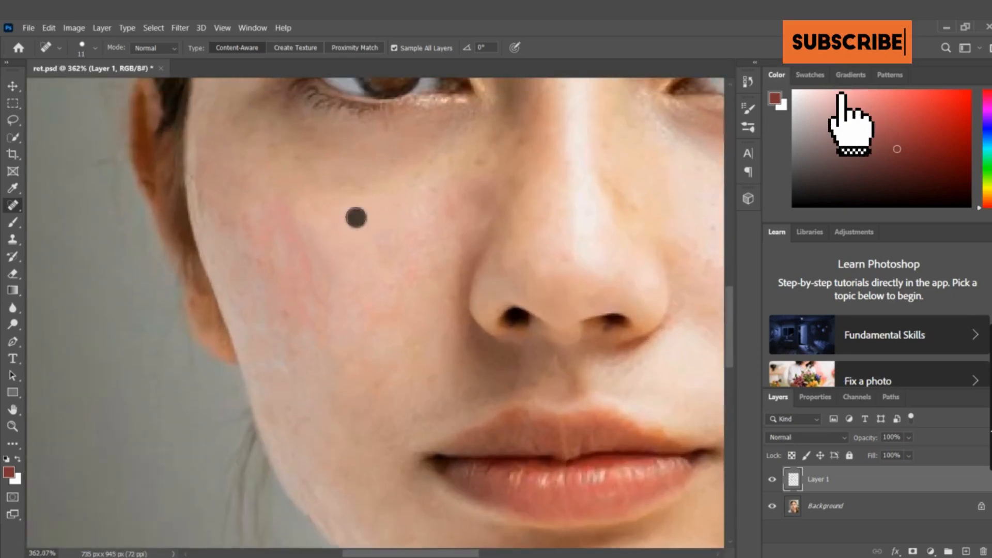
left_click_drag(283, 212, 305, 267)
left_click(340, 219)
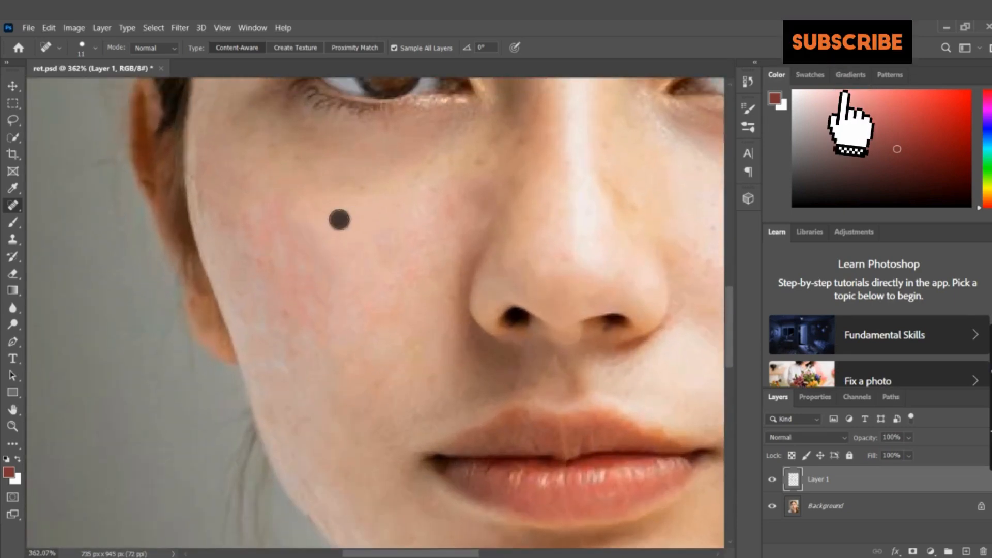
left_click_drag(259, 233, 266, 274)
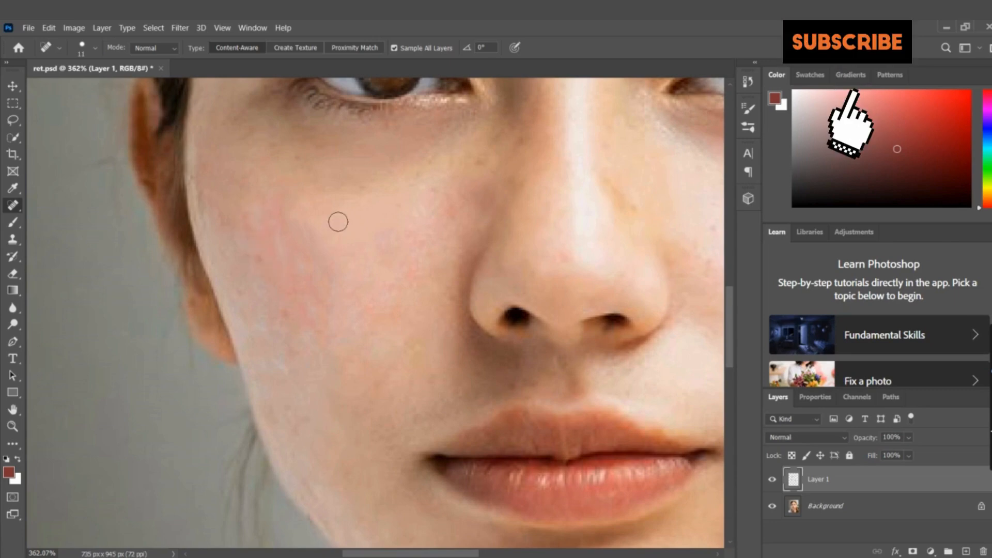
left_click(273, 212)
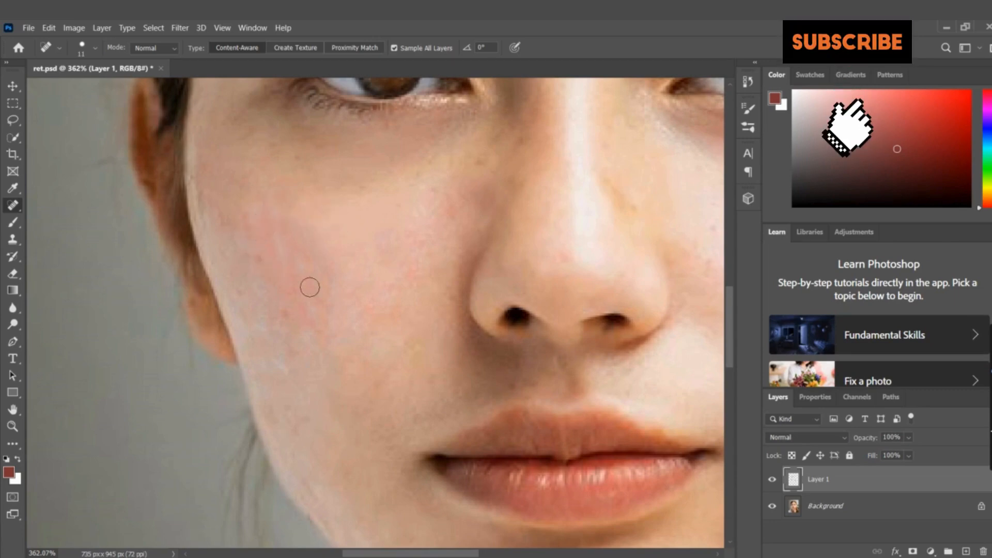
mouse_move(304, 296)
left_mouse_down()
mouse_move(322, 316)
mouse_move(323, 337)
left_mouse_up()
left_click(352, 236)
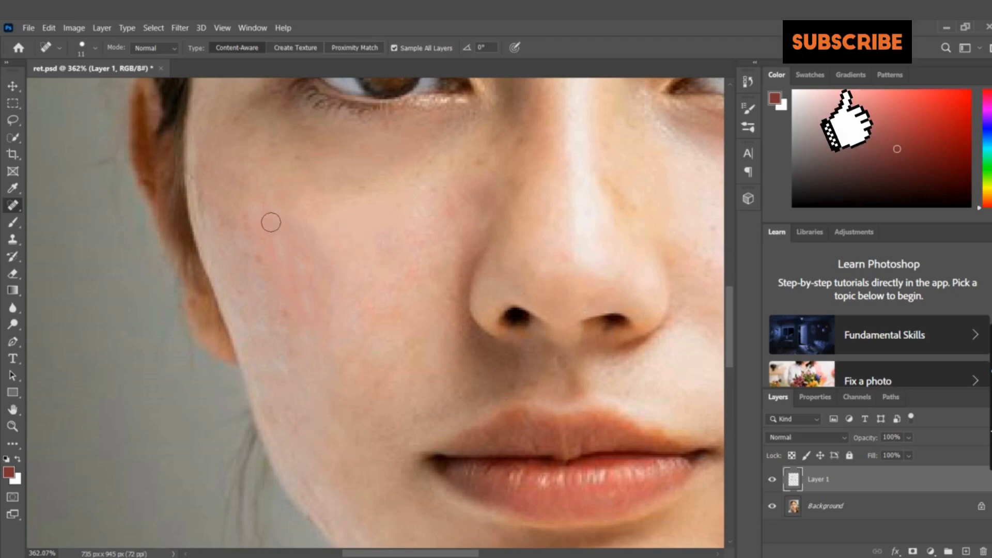
Heal the remaining red patches and tiny spots across the upper outer cheek, from the cheekbone to the face edge beside the ear
scroll(346, 221, "down", 1)
scroll(346, 220, "down", 1)
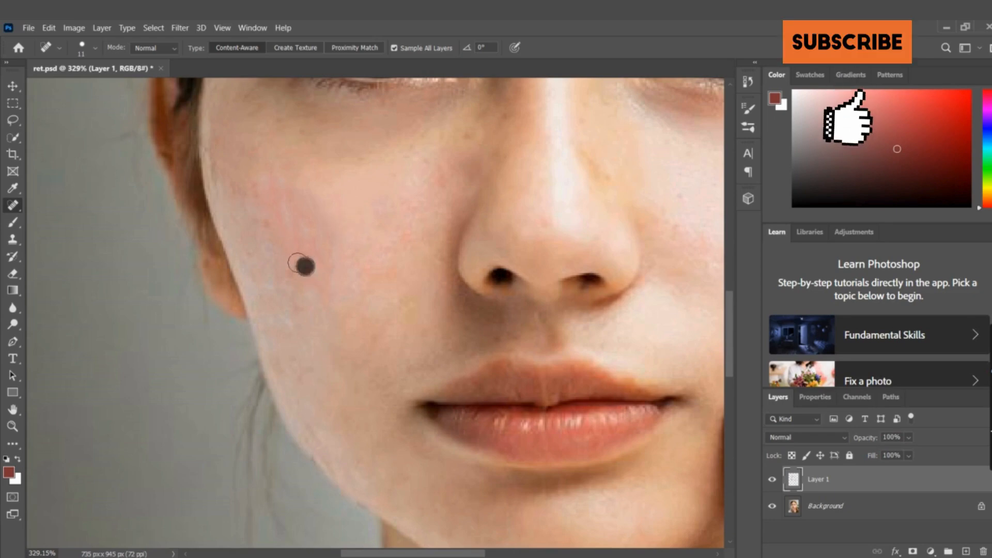
left_click(278, 186)
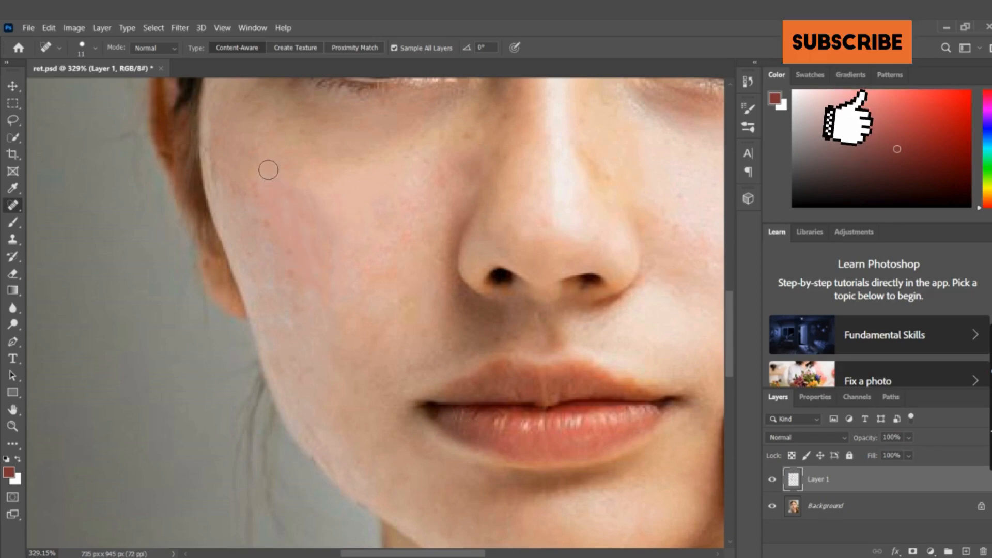
left_click(268, 169)
left_click(294, 183)
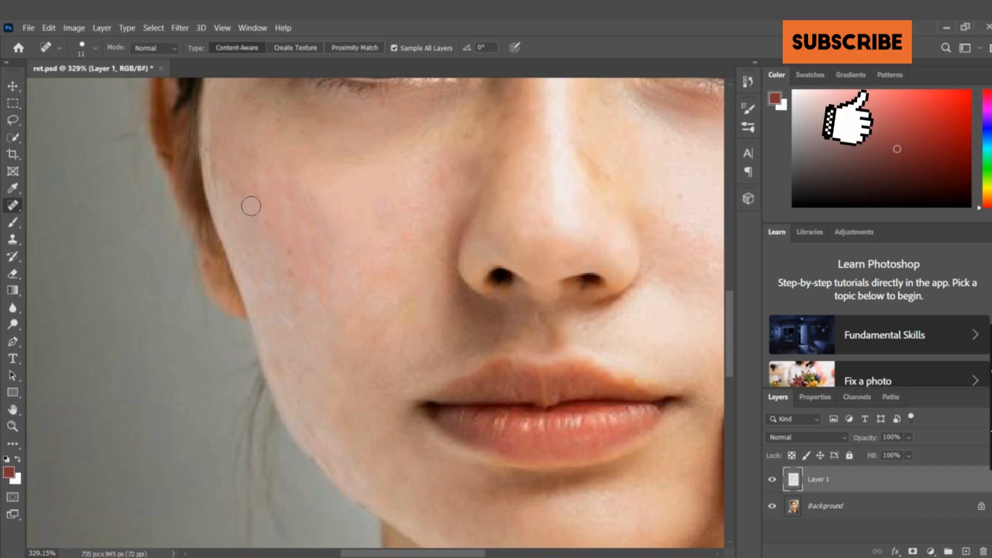
left_click(239, 192)
left_click(286, 182)
left_click(300, 227)
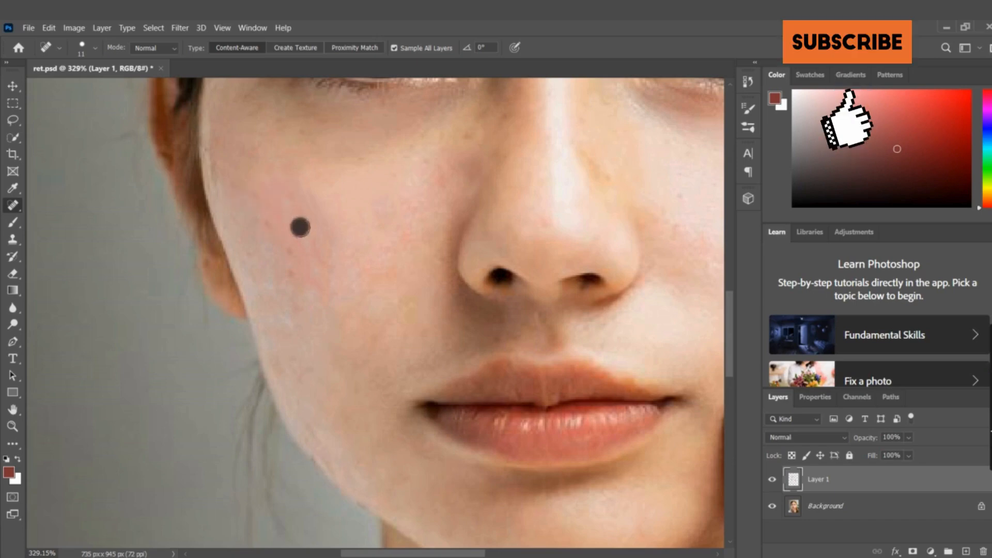
left_click(345, 198)
left_click(268, 227)
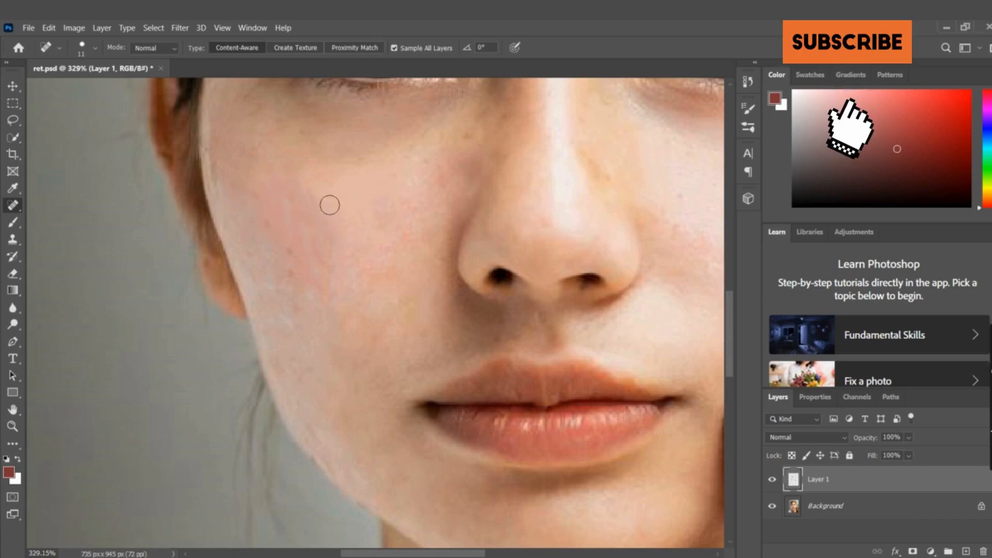
left_click(217, 173)
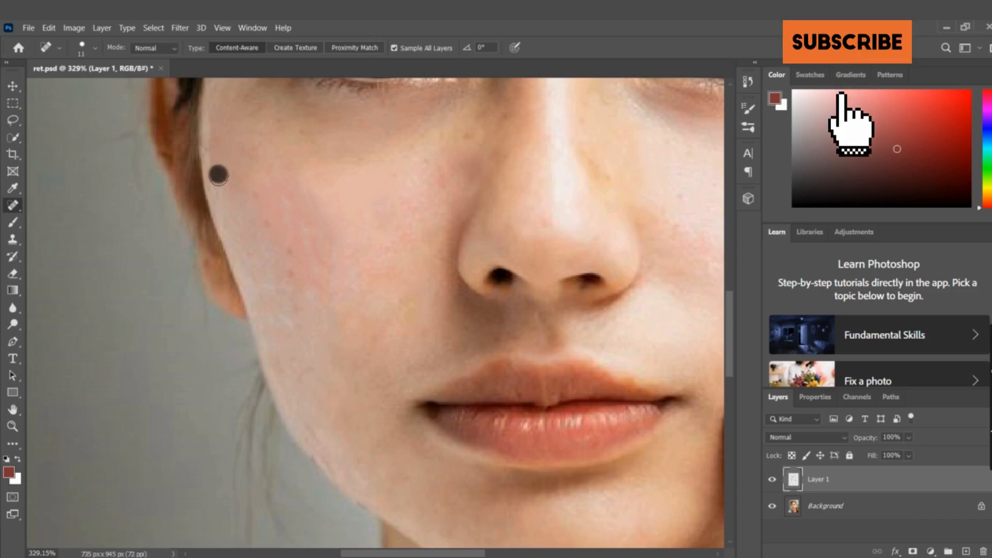
Heal the uneven spot on the upper cheek directly below the eye
scroll(352, 194, "down", 5)
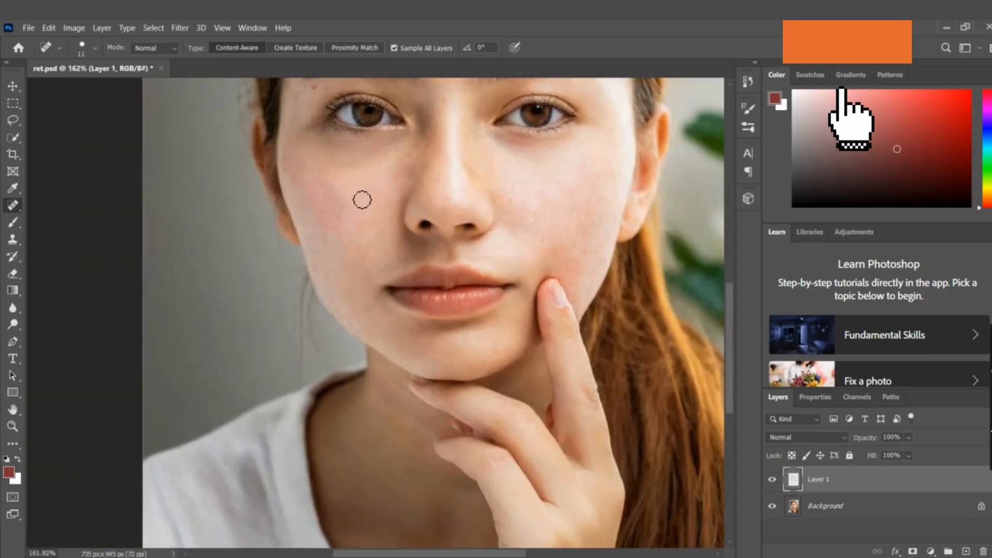
scroll(365, 195, "up", 3)
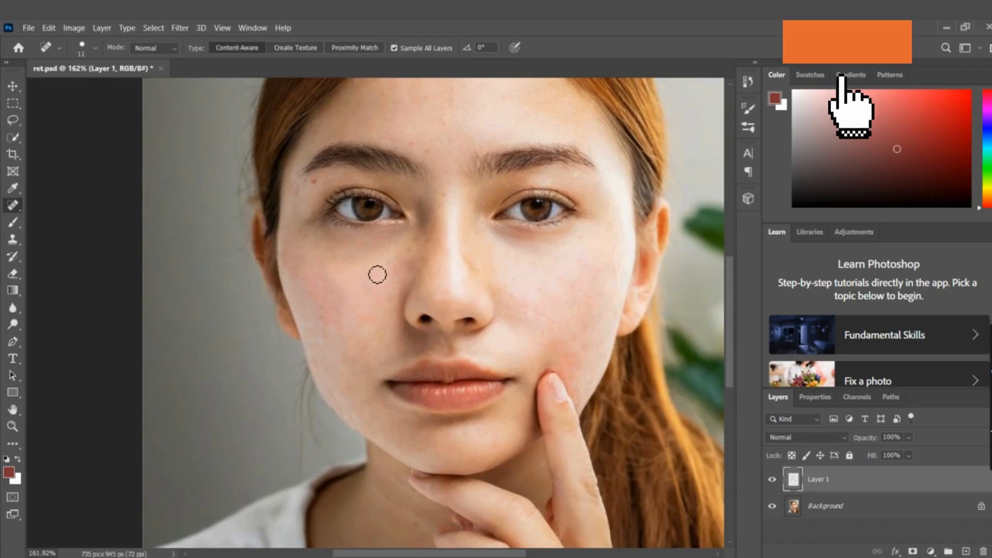
scroll(343, 259, "up", 3)
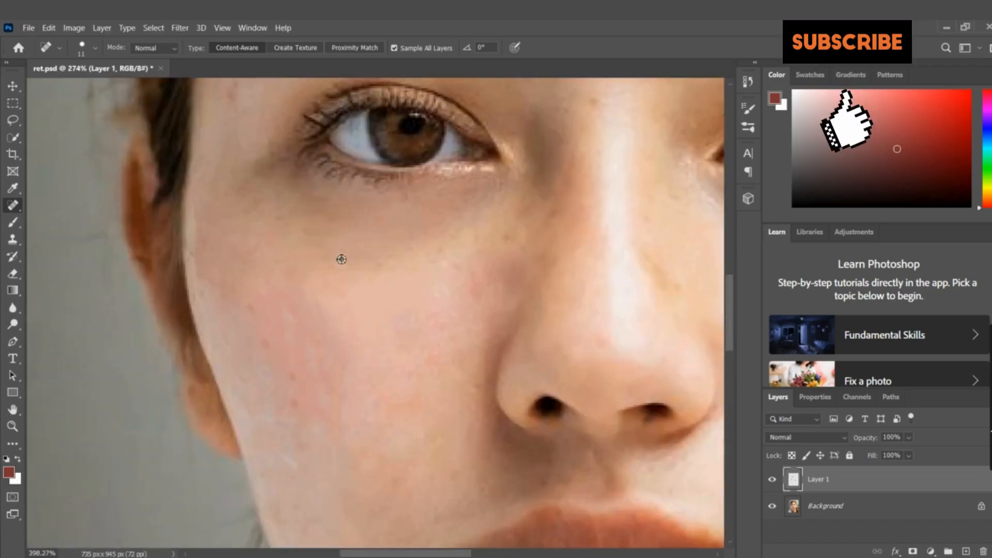
left_click(389, 306)
Heal the red spots on the temple just below the outer end of the eyebrow
scroll(357, 271, "down", 5)
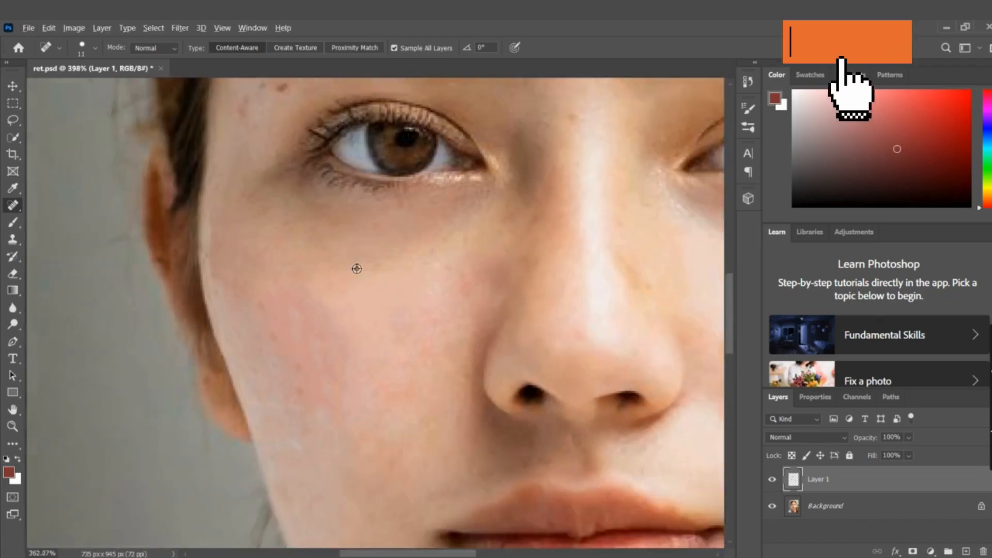
scroll(336, 232, "up", 4)
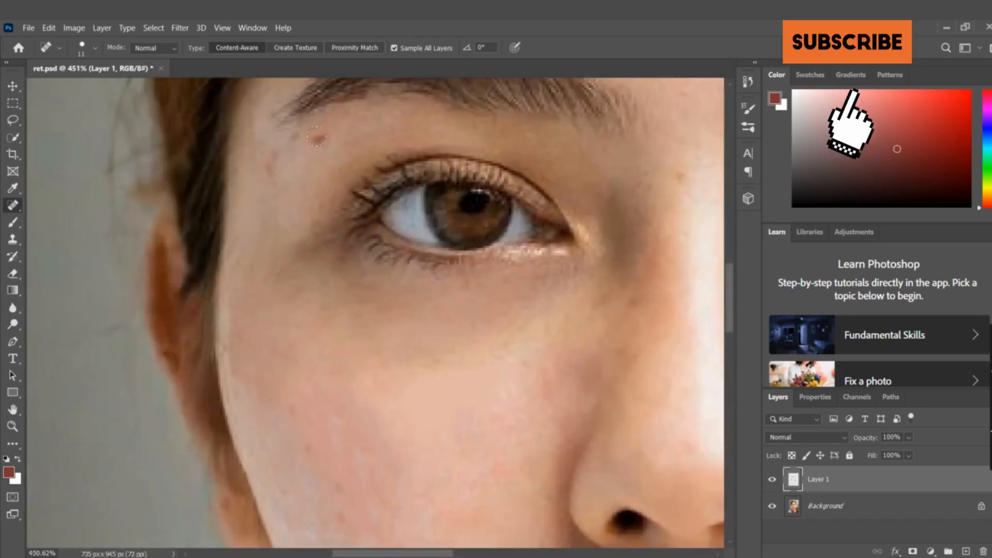
left_click(317, 137)
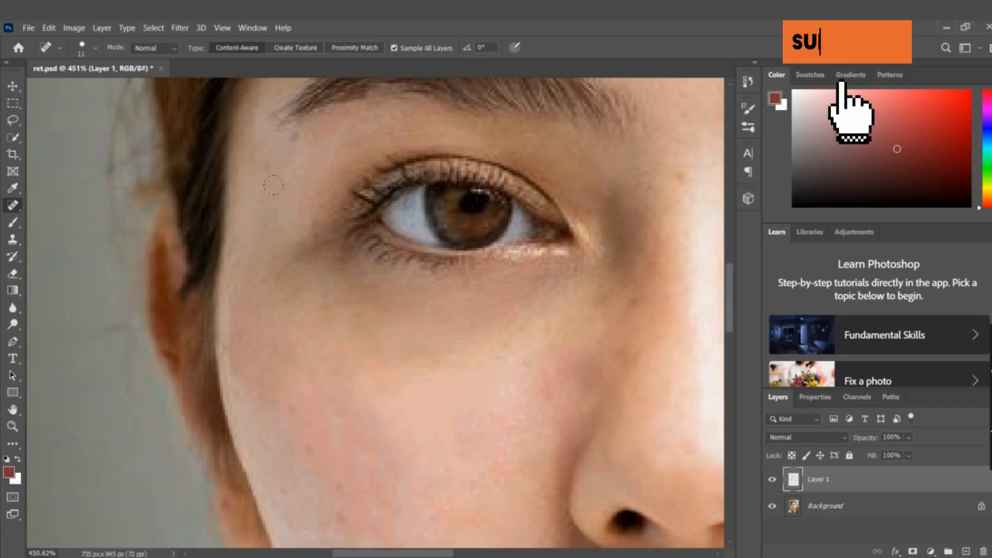
scroll(279, 199, "down", 5)
scroll(259, 211, "up", 2)
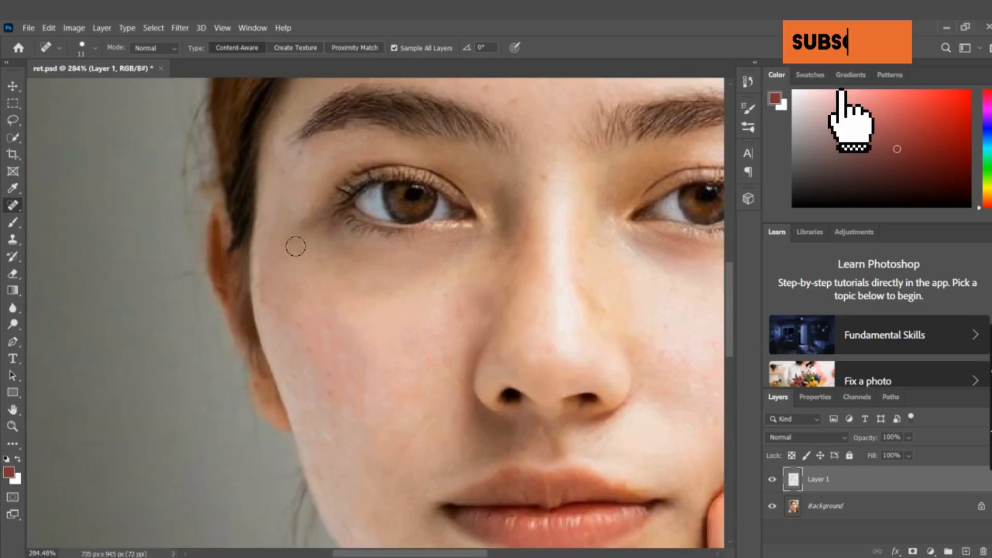
scroll(356, 266, "down", 3)
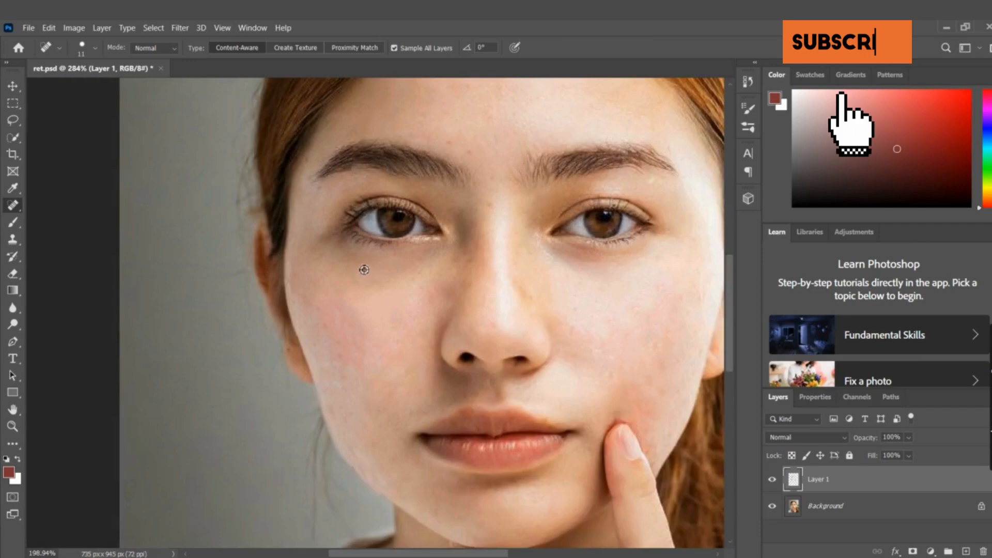
scroll(428, 162, "up", 5)
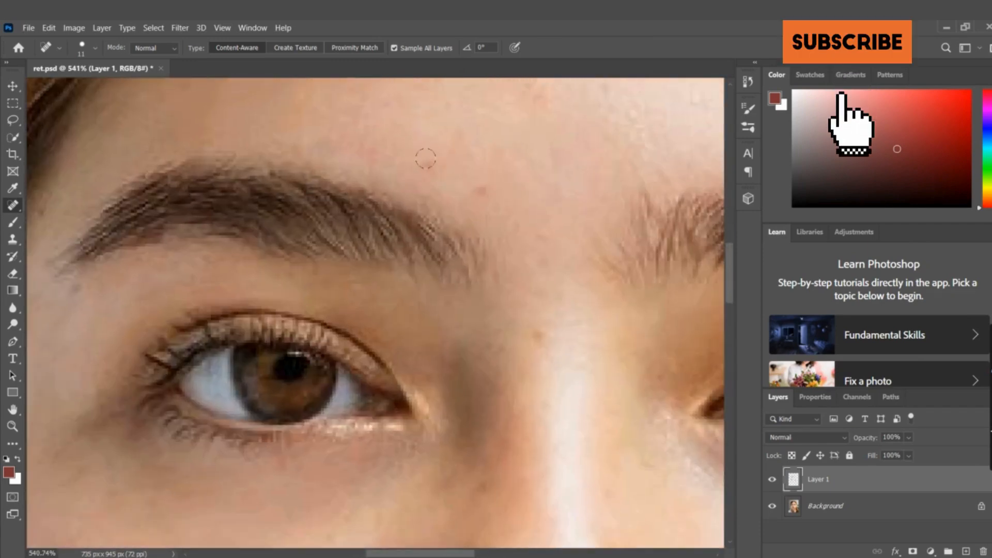
Heal the small spots on the lower forehead beside the inner eyebrow and on the upper bridge of the nose
left_click(431, 161)
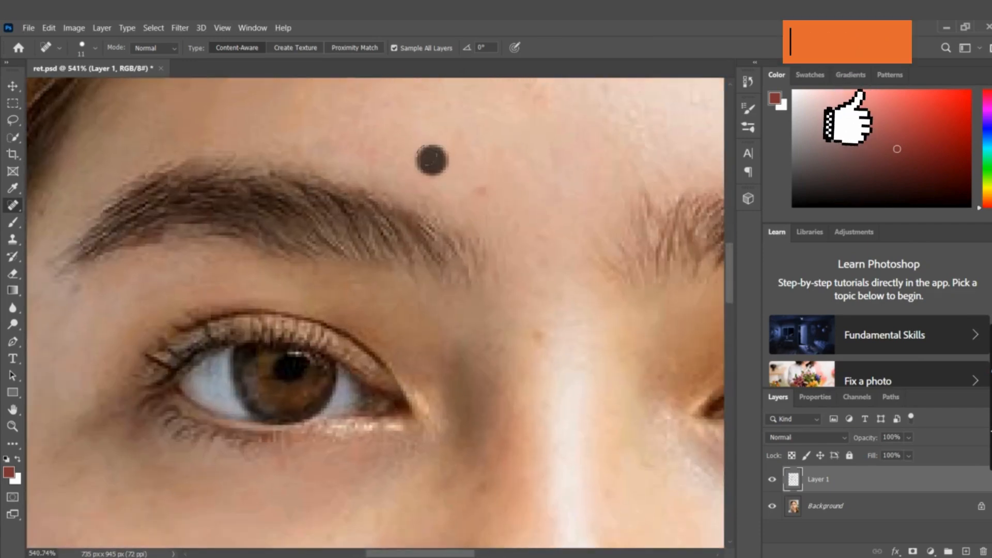
left_click(469, 132)
left_click(485, 185)
left_click(509, 156)
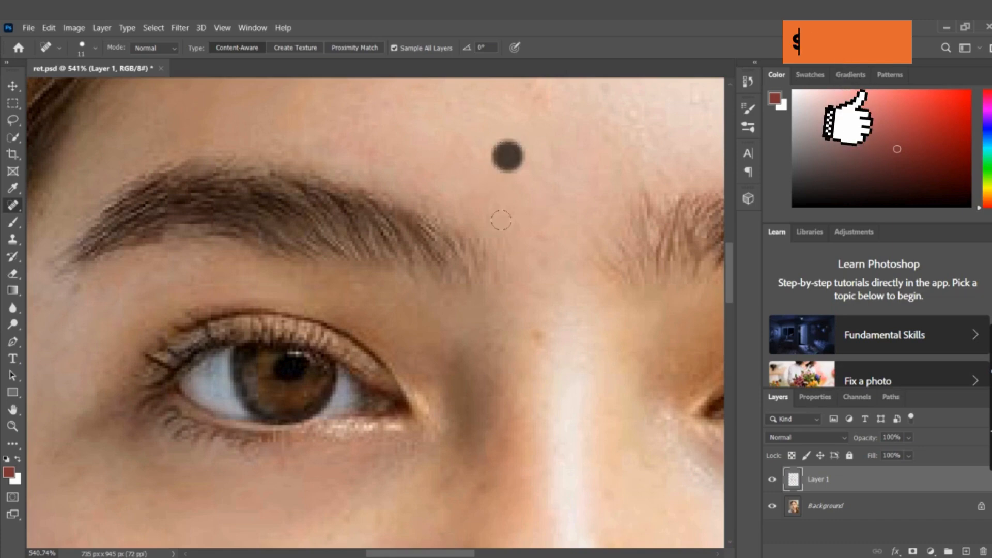
left_click(542, 335)
left_click(489, 346)
Toggle the visibility of Layer 1 to compare the whole portrait before and after the retouching
scroll(538, 304, "down", 3)
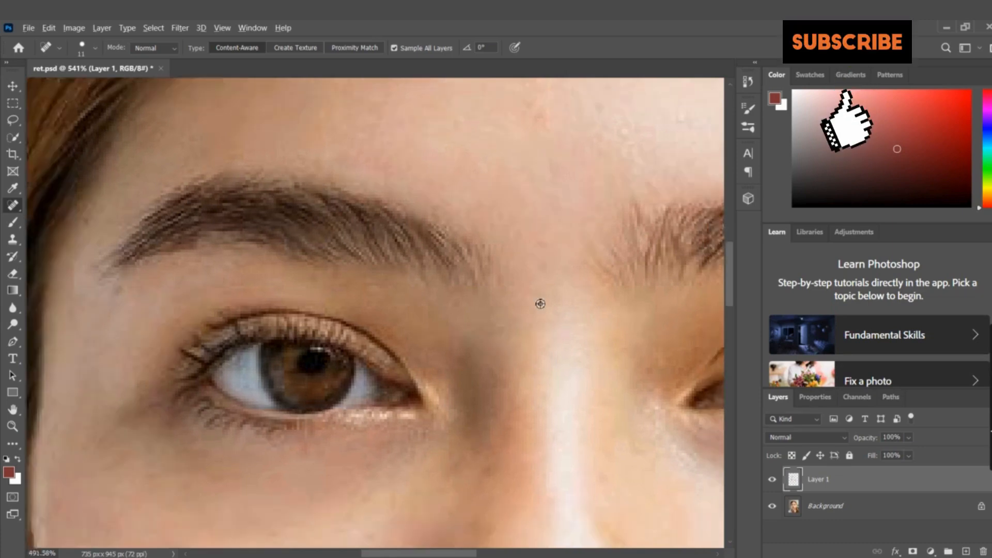
scroll(533, 304, "down", 5)
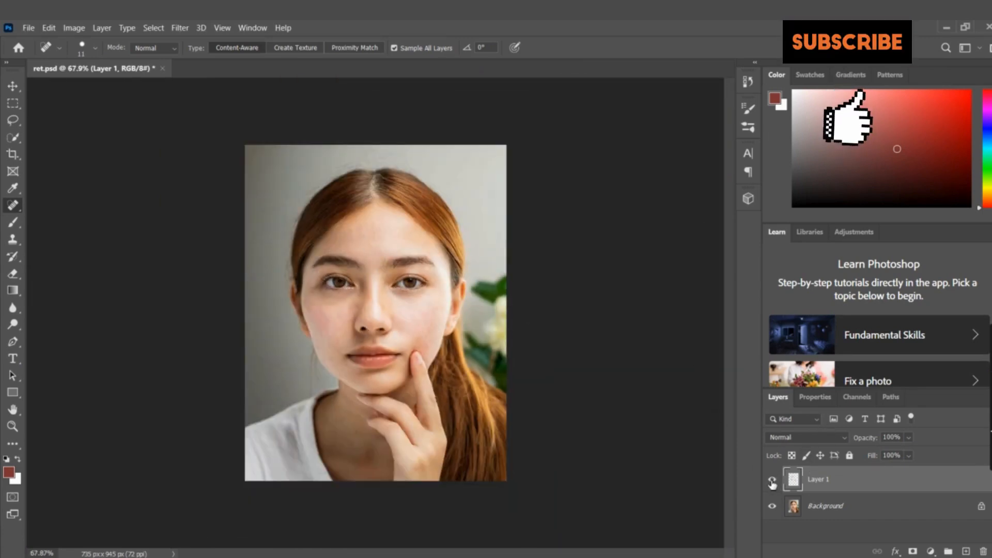
left_click(772, 482)
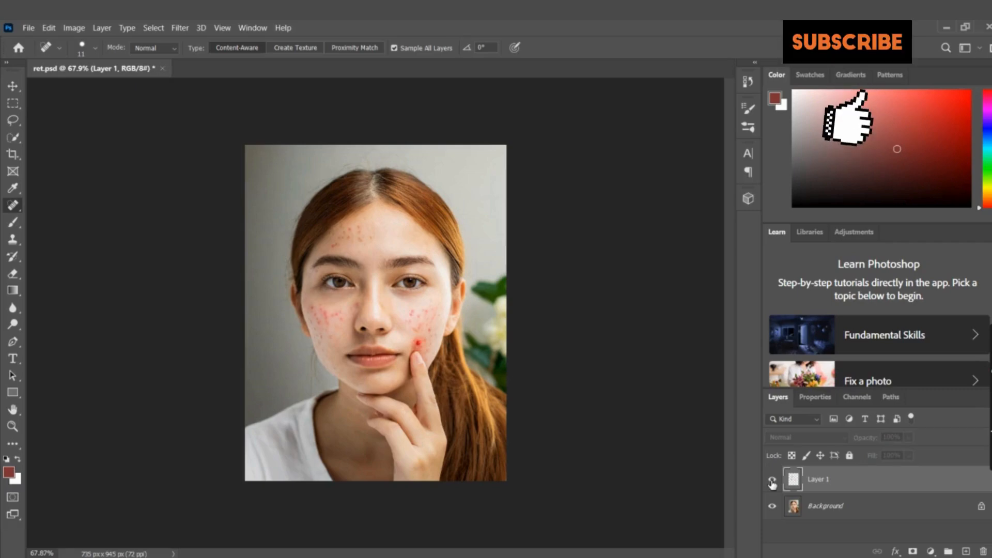
left_click(773, 481)
left_click(772, 482)
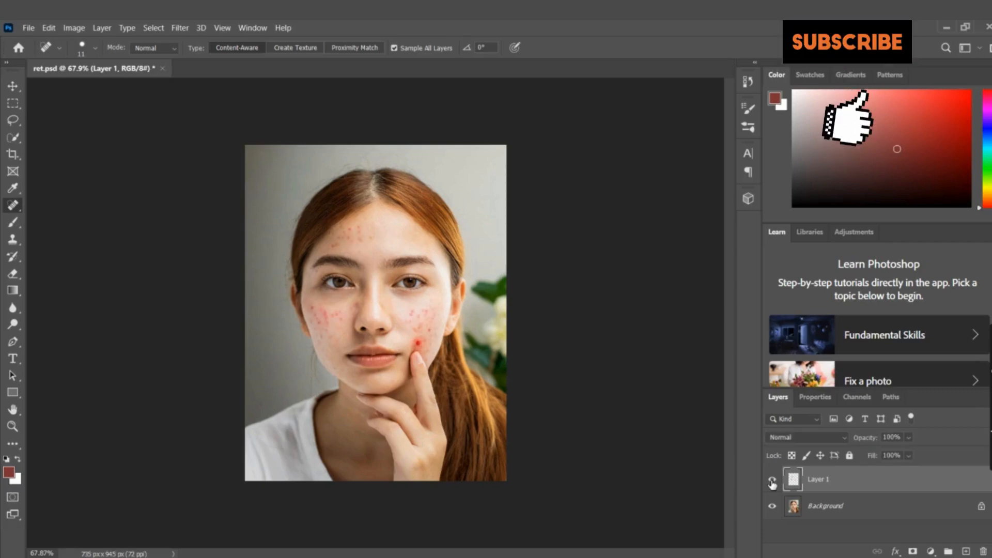